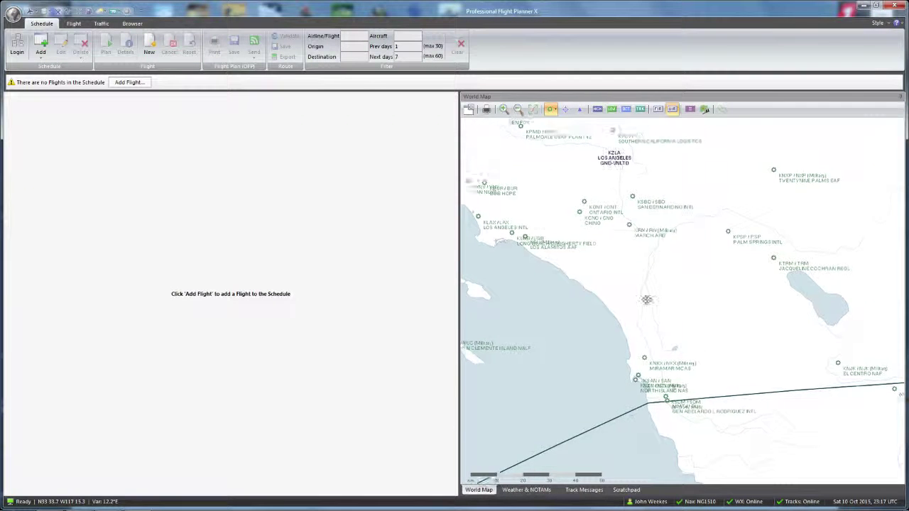
# Pan the world map north from Los Angeles past San Francisco Bay to Seattle and Puget Sound.
pyautogui.moveTo(554, 241); pyautogui.dragTo(763, 374)
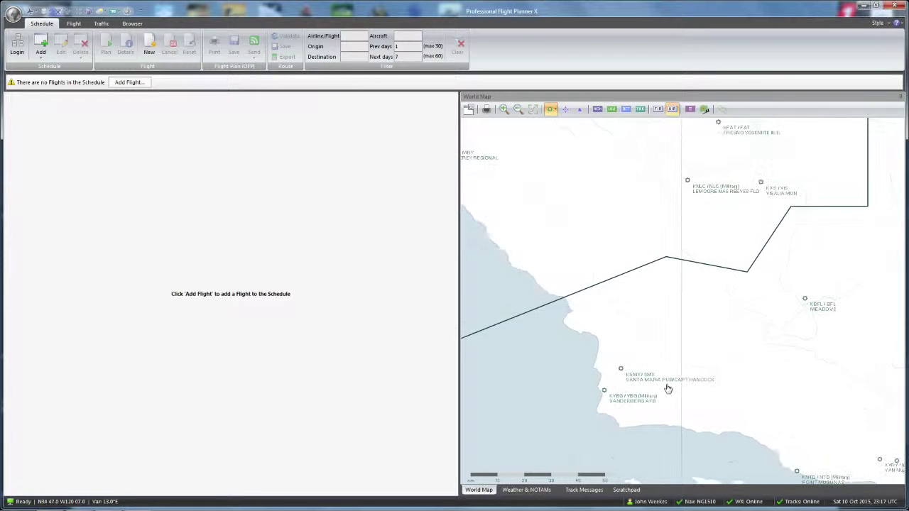
pyautogui.moveTo(625, 260); pyautogui.dragTo(653, 282)
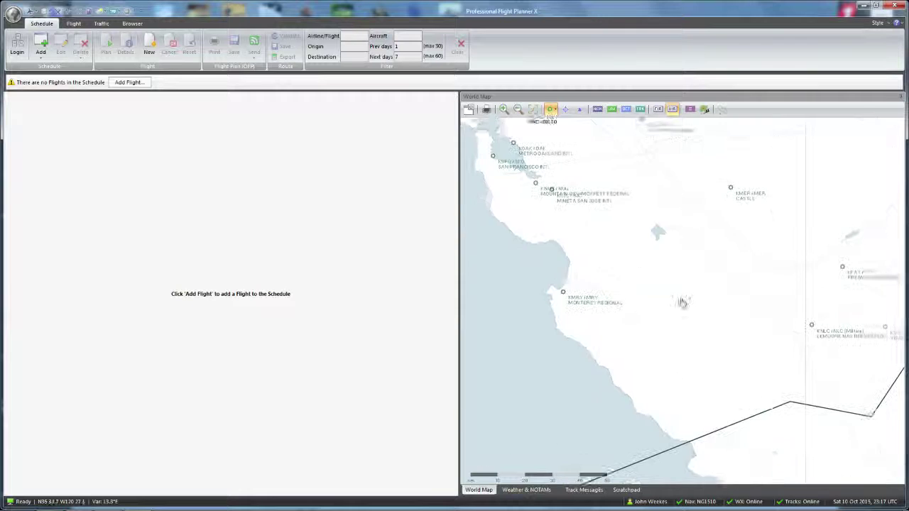
pyautogui.moveTo(569, 192); pyautogui.dragTo(626, 286)
pyautogui.moveTo(561, 163); pyautogui.dragTo(608, 355)
pyautogui.moveTo(568, 213); pyautogui.dragTo(609, 371)
pyautogui.moveTo(610, 234); pyautogui.dragTo(663, 328)
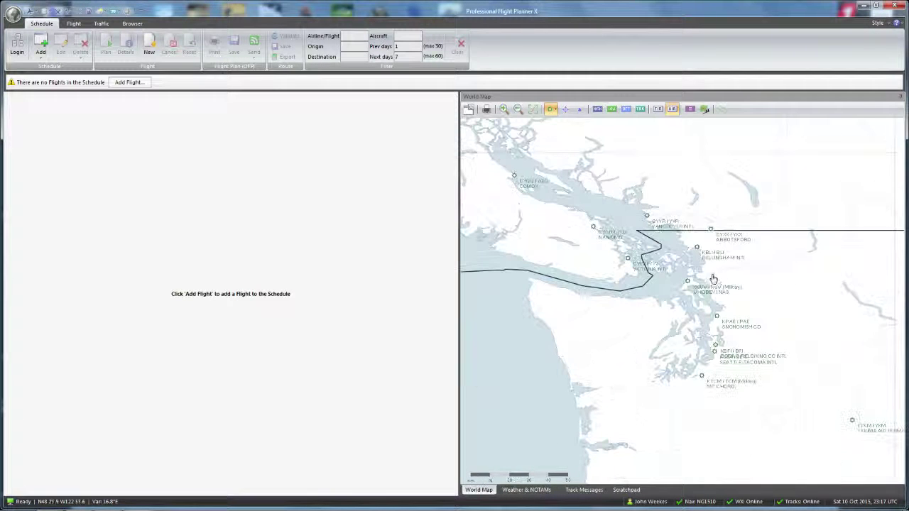
# Create new flight VOZ 158 with departure KSEA and destination YSSY.
pyautogui.click(149, 48)
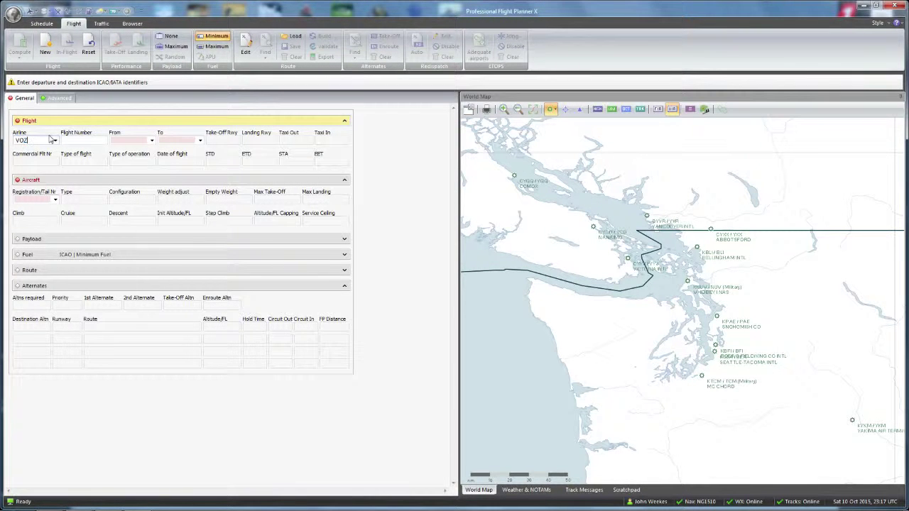
pyautogui.click(54, 142)
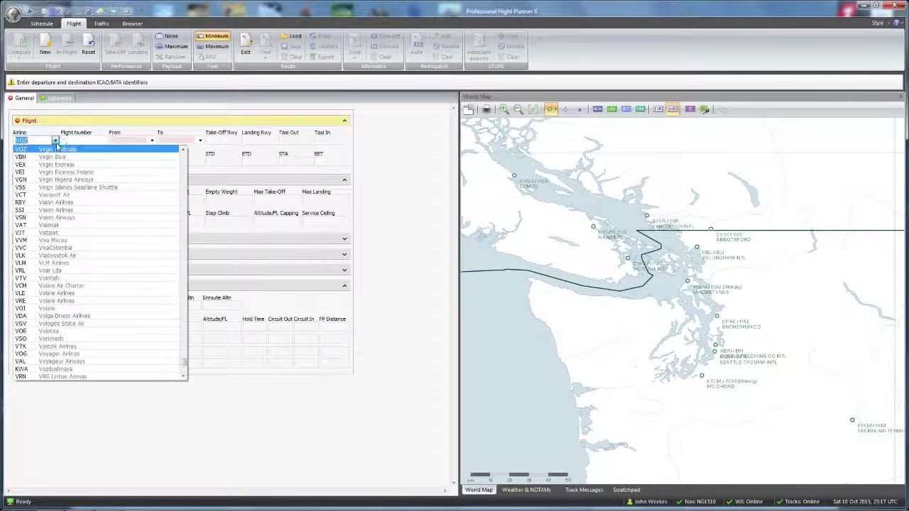
pyautogui.click(52, 147)
pyautogui.click(77, 141)
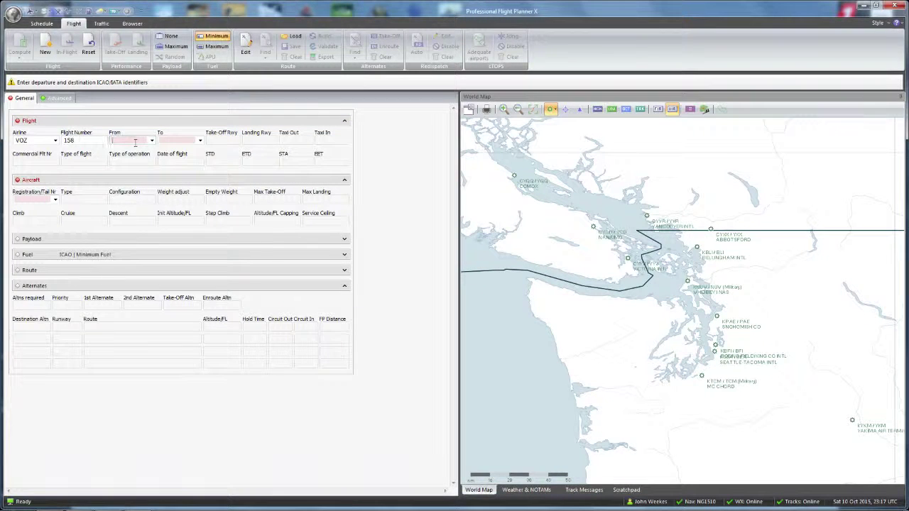
pyautogui.click(125, 140)
pyautogui.write('KSEA')
pyautogui.click(178, 140)
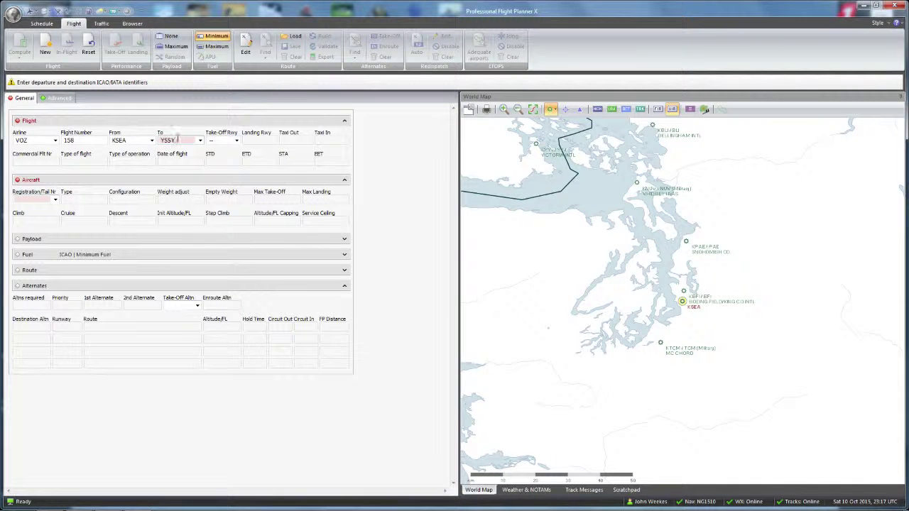
pyautogui.write('YSSY')
pyautogui.press('Tab')
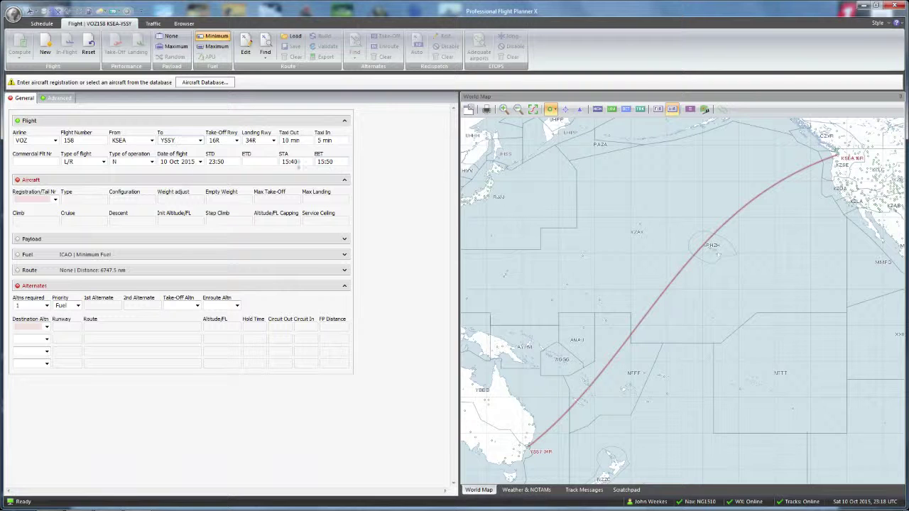
# Assign aircraft VH-VPH, operation type S, date 11 Oct 2015 and departure time 06:00.
pyautogui.click(55, 201)
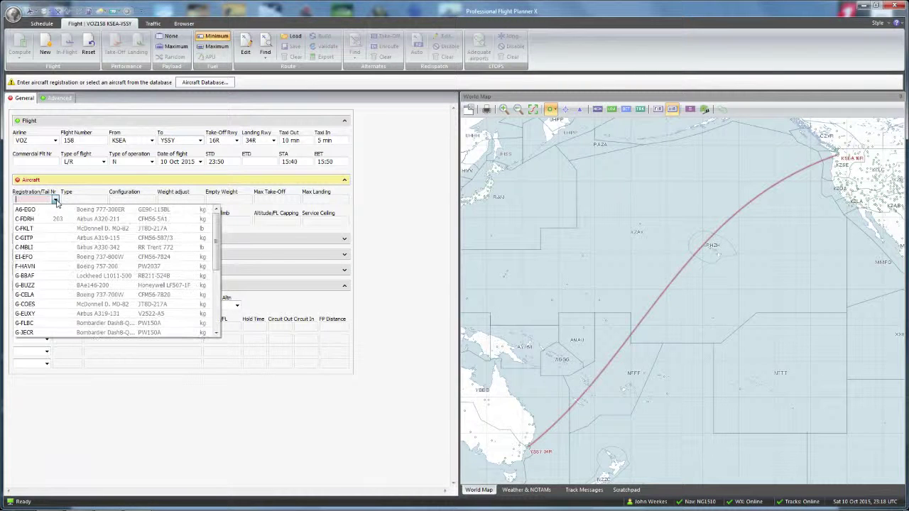
pyautogui.scroll(-5, 81, 274)
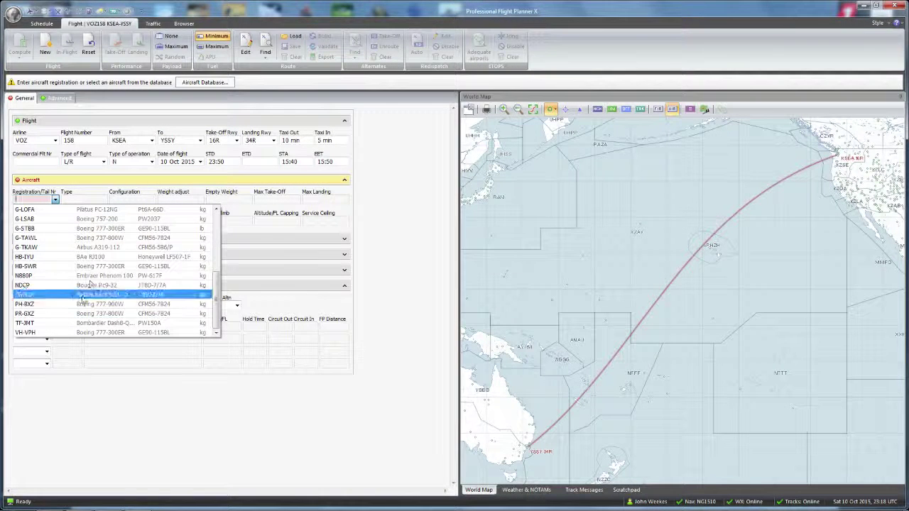
pyautogui.click(81, 332)
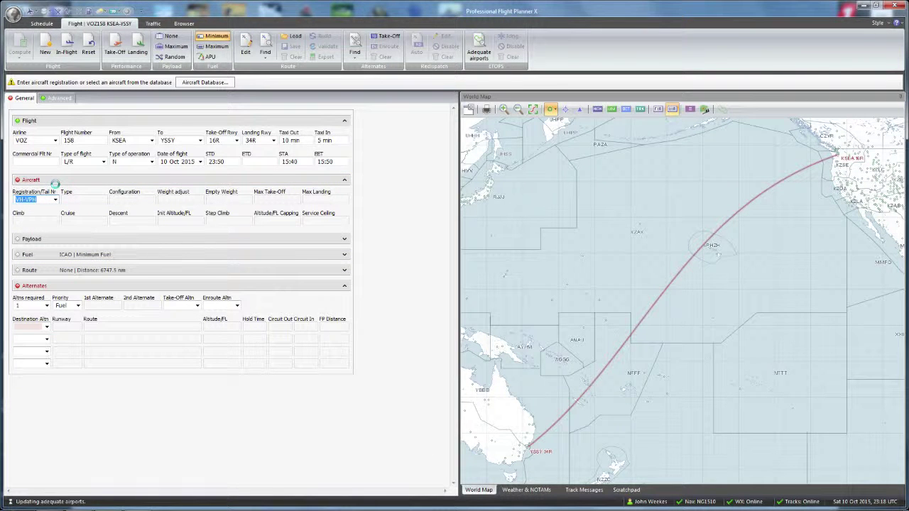
pyautogui.click(152, 162)
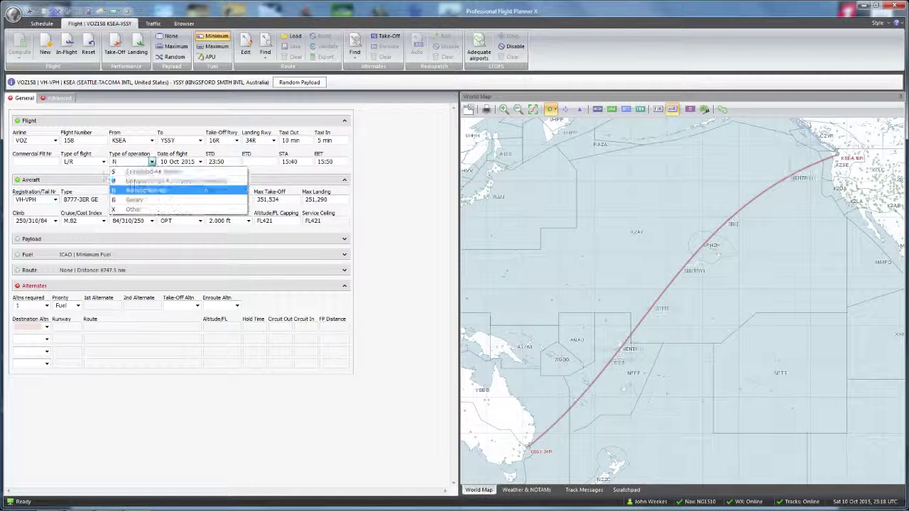
pyautogui.click(142, 171)
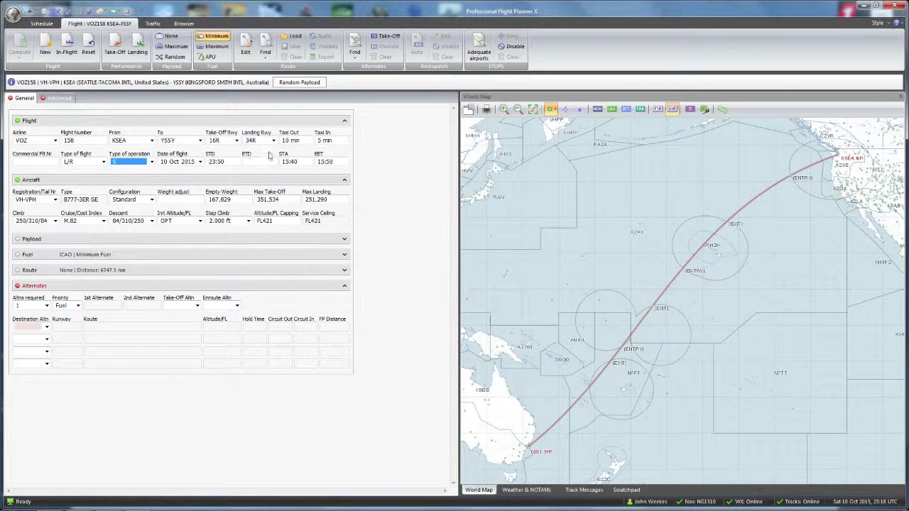
pyautogui.click(200, 162)
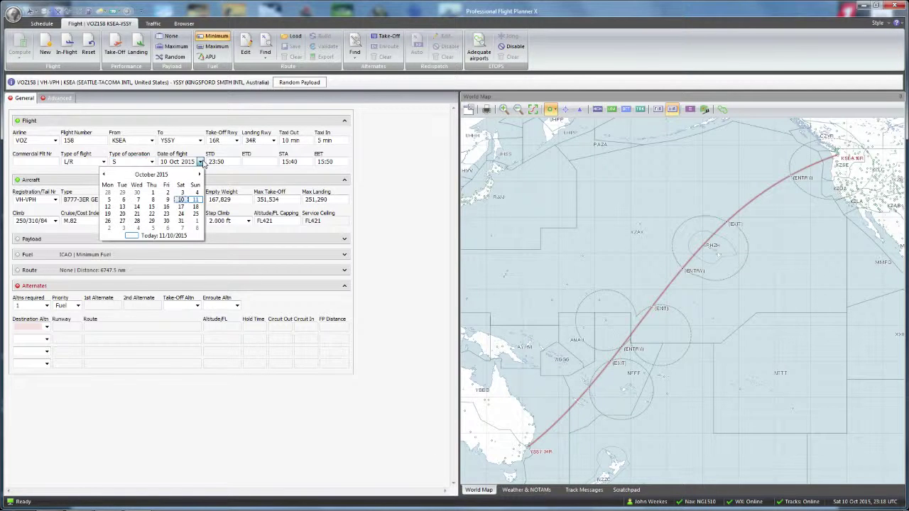
pyautogui.click(195, 200)
pyautogui.click(223, 161)
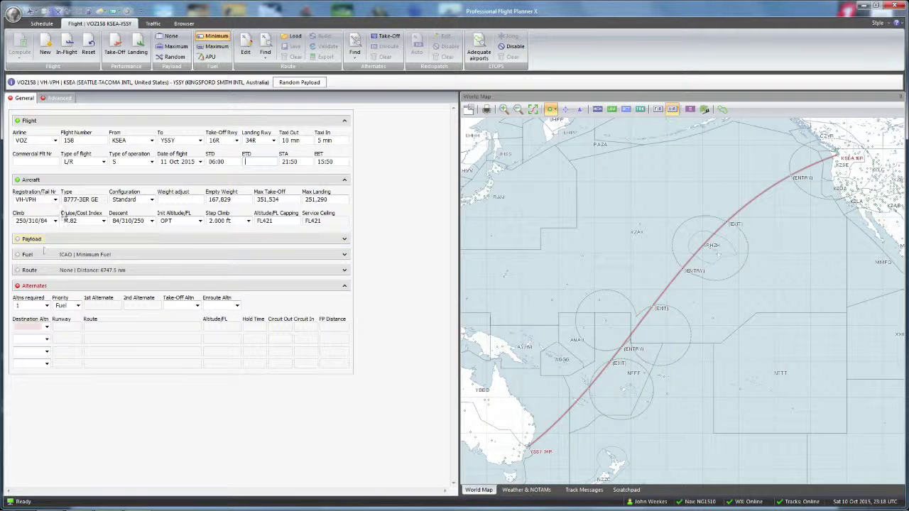
# Generate a random payload, find the SEATL4–MARLN1 route of 6847.2 nm, and zoom in on KSEA.
pyautogui.click(49, 240)
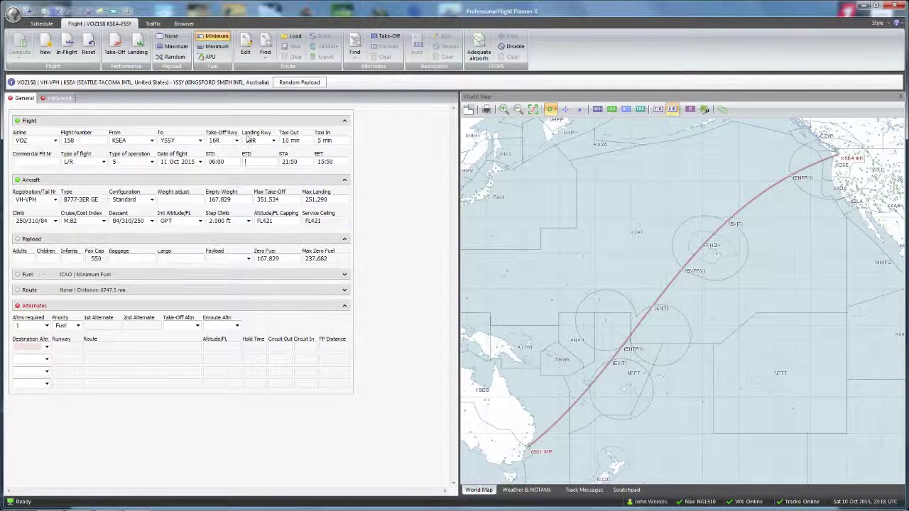
pyautogui.click(289, 85)
pyautogui.click(289, 85)
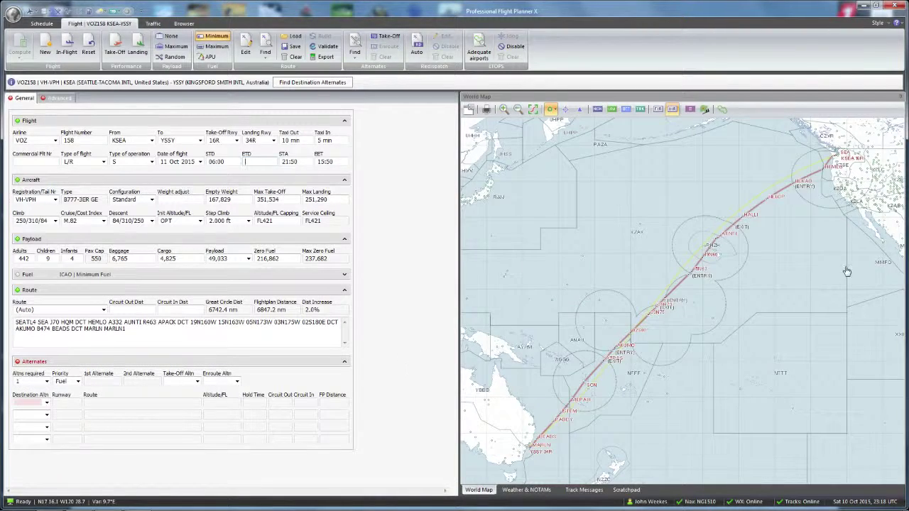
pyautogui.scroll(5, 660, 320)
pyautogui.scroll(5, 660, 320)
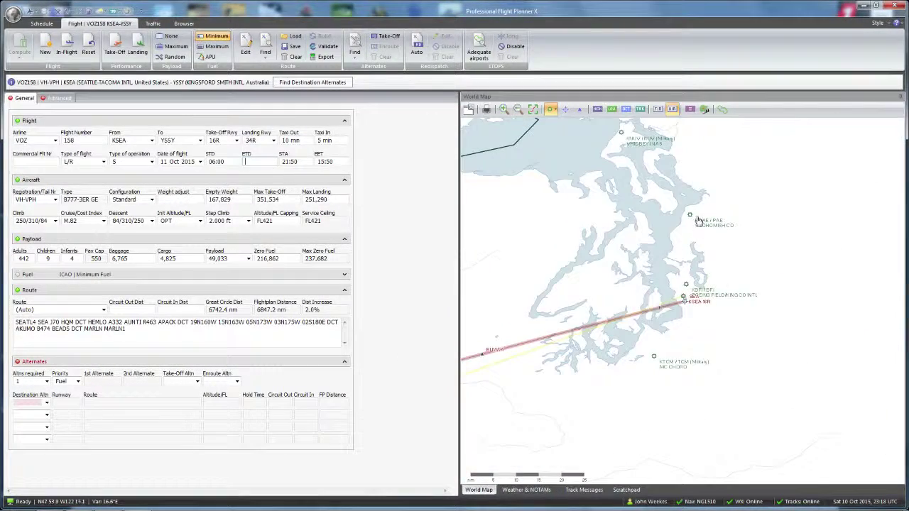
pyautogui.moveTo(688, 214)
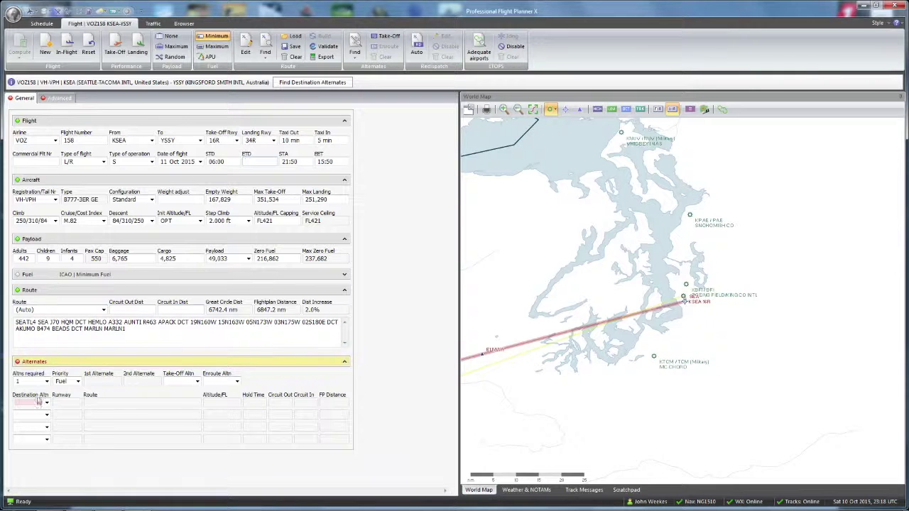
# Set KPAE as the take-off alternate, removing it from the destination alternate.
pyautogui.write('KPAE')
pyautogui.press('Tab')
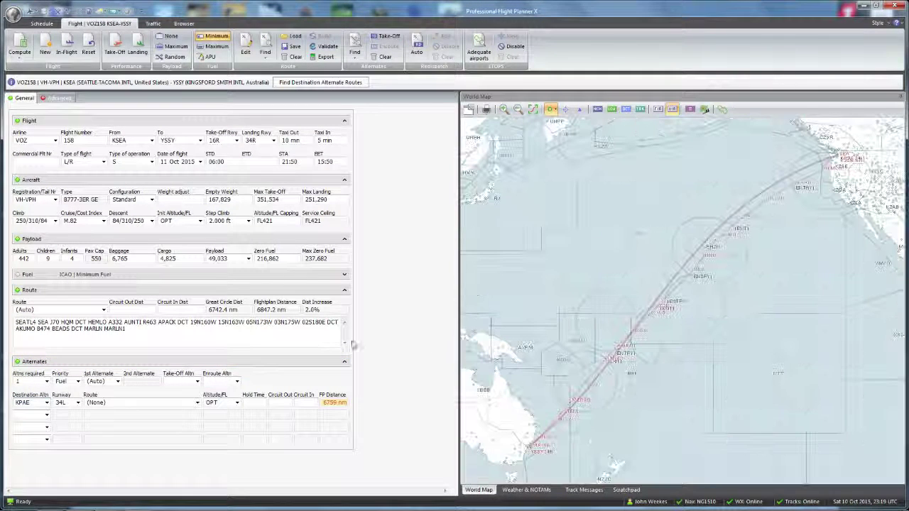
pyautogui.press('BackSpace')
pyautogui.click(191, 382)
pyautogui.write('KPAE')
pyautogui.scroll(4, 569, 355)
pyautogui.press('Tab')
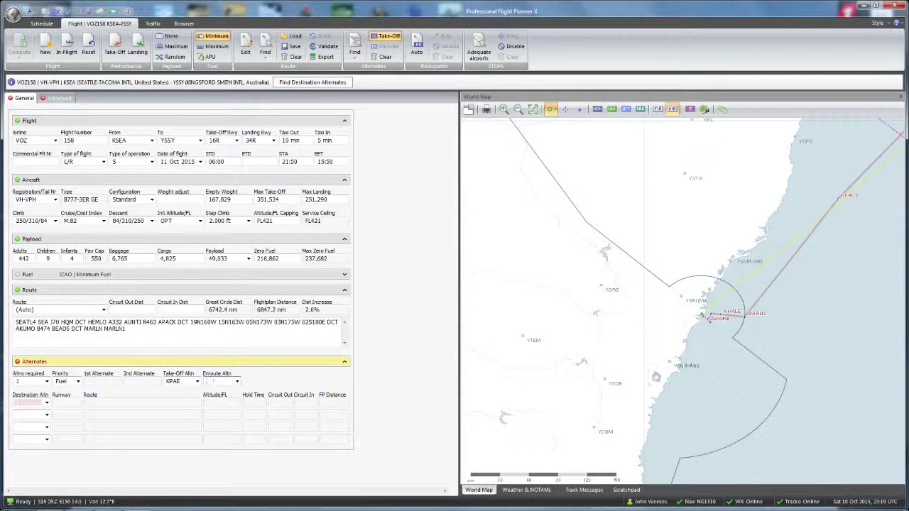
# Look over the Sydney area on the map and enter YSRI as destination alternate.
pyautogui.moveTo(667, 363)
pyautogui.moveTo(603, 380)
pyautogui.scroll(3, 639, 398)
pyautogui.scroll(-2, 718, 280)
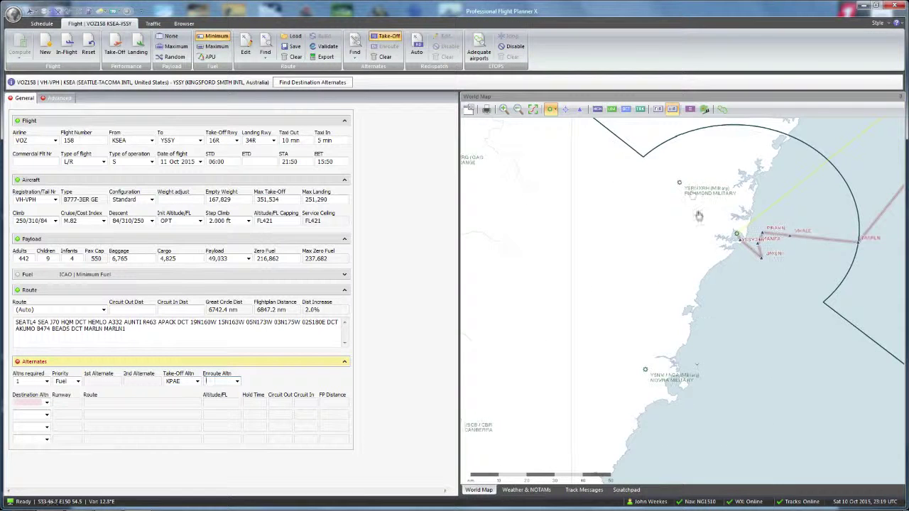
pyautogui.scroll(2, 716, 297)
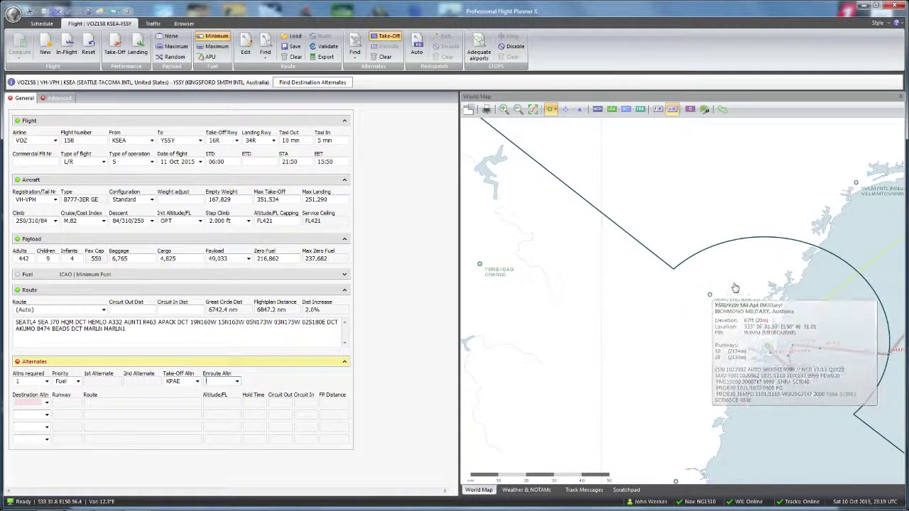
pyautogui.moveTo(731, 290); pyautogui.dragTo(603, 318)
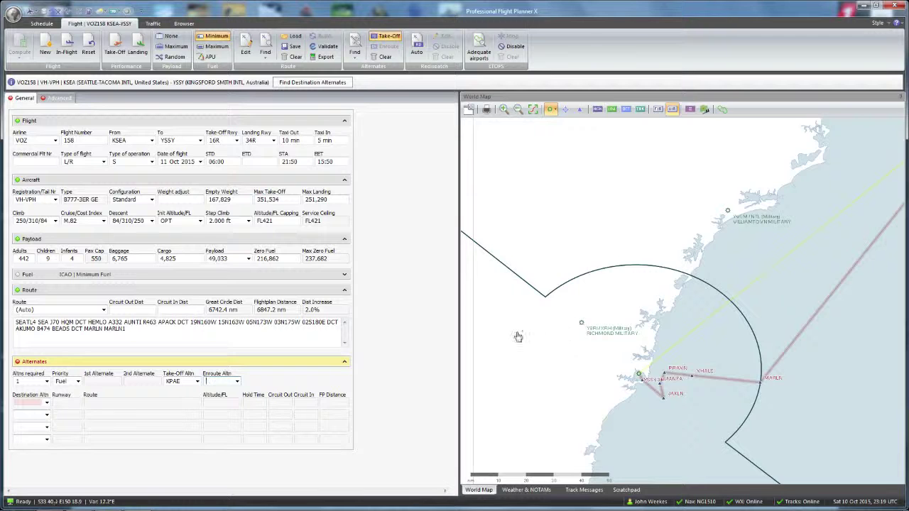
pyautogui.moveTo(514, 335); pyautogui.dragTo(700, 320)
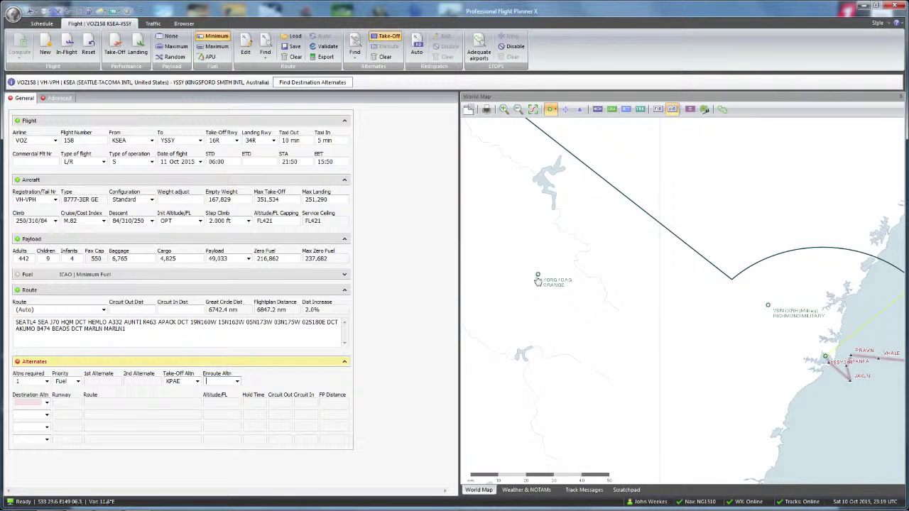
pyautogui.moveTo(536, 275)
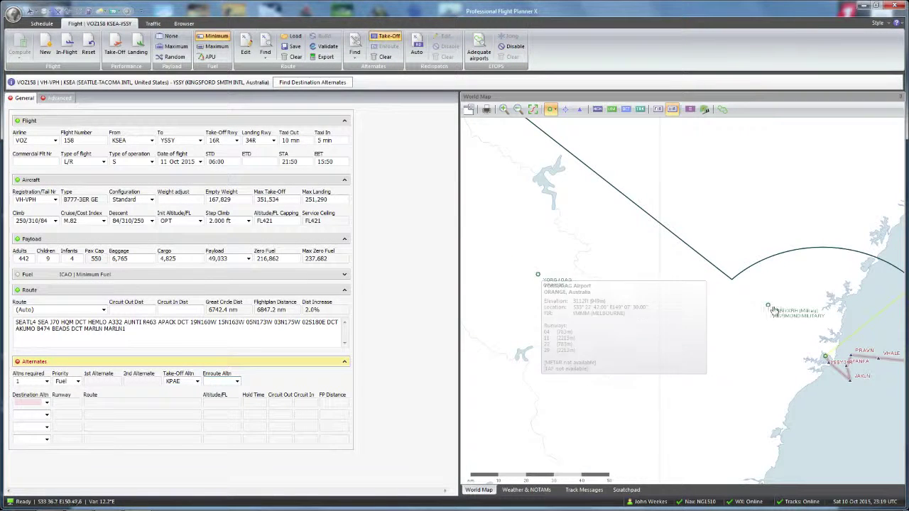
pyautogui.click(27, 403)
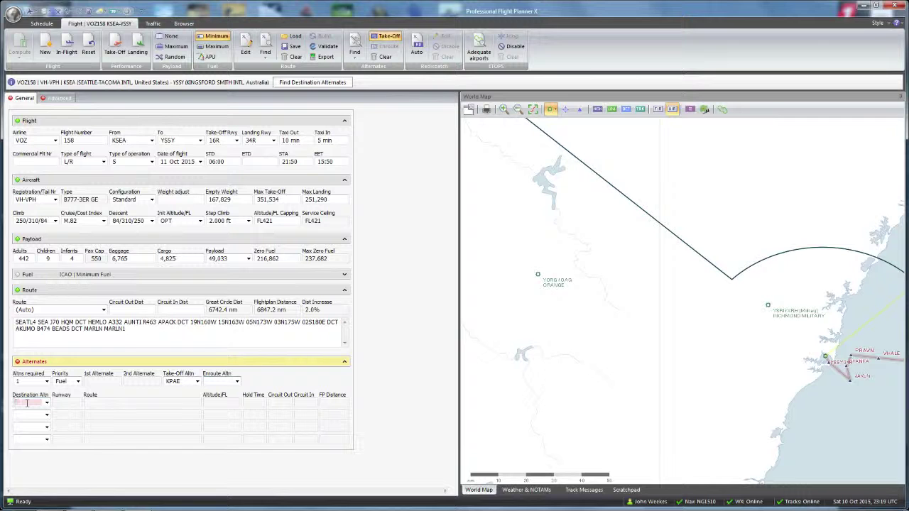
pyautogui.write('YSRI')
pyautogui.press('Return')
# Find the YSRI alternate route (MARUB5 WOL W430 RIC, 132.9 nm) and make YSRI first alternate.
pyautogui.click(140, 403)
pyautogui.click(103, 431)
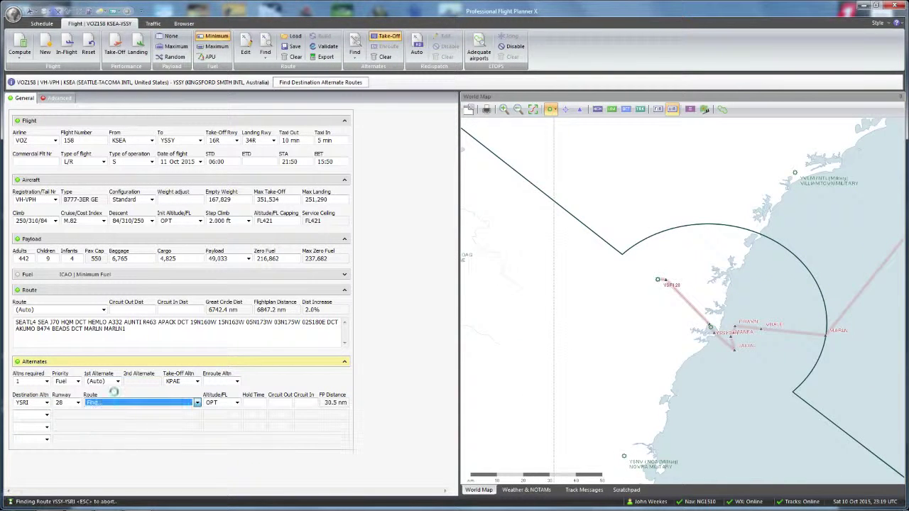
pyautogui.click(118, 382)
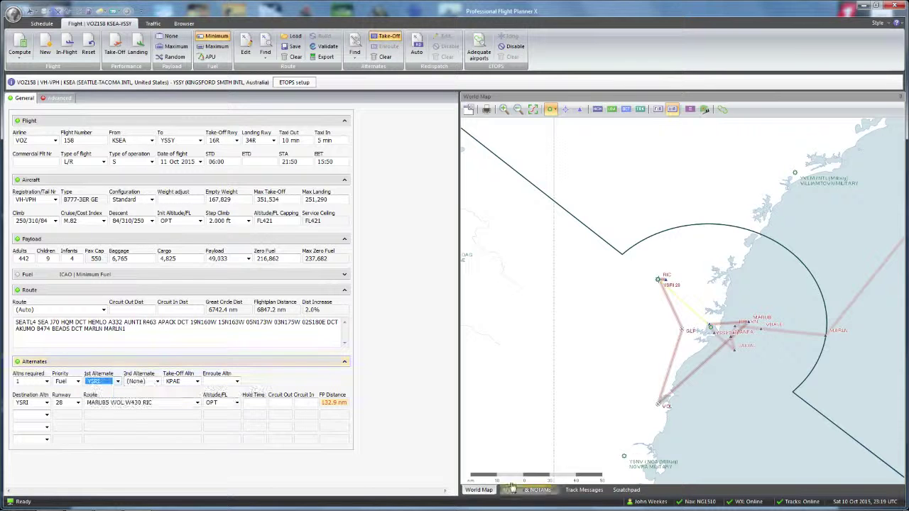
pyautogui.click(114, 401)
# Show the METAR/TAF weather for KSEA, YSSY, KPAE and YSRI and read through the YSSY report.
pyautogui.click(526, 490)
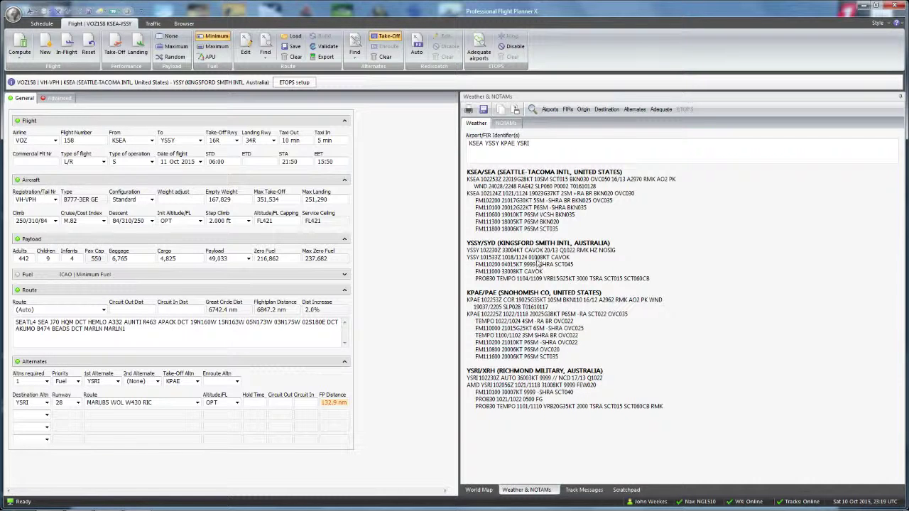
pyautogui.moveTo(525, 252); pyautogui.dragTo(576, 269)
pyautogui.click(547, 267)
pyautogui.click(224, 383)
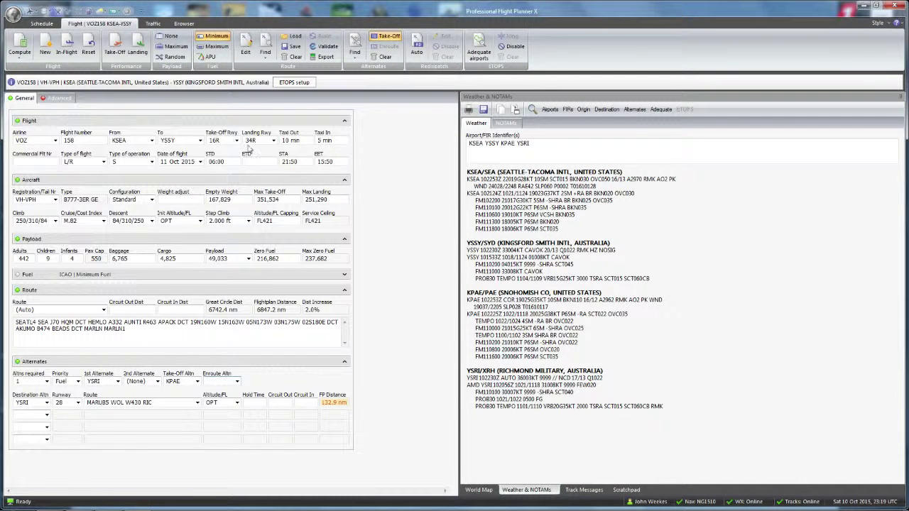
# Choose the ETOPS 180 scenario in the ETOPS setup, with the route shown on the map.
pyautogui.click(294, 83)
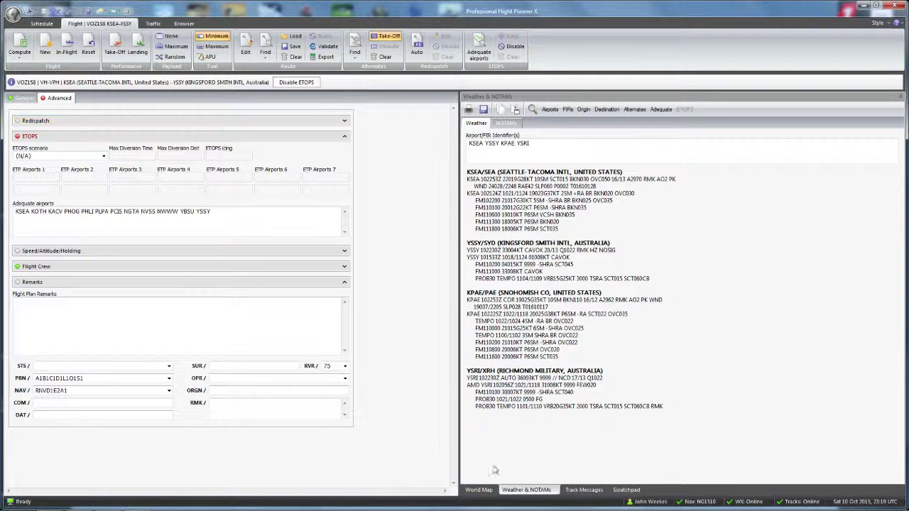
pyautogui.click(478, 490)
pyautogui.scroll(2, 826, 252)
pyautogui.moveTo(627, 394); pyautogui.dragTo(525, 426)
pyautogui.scroll(2, 596, 336)
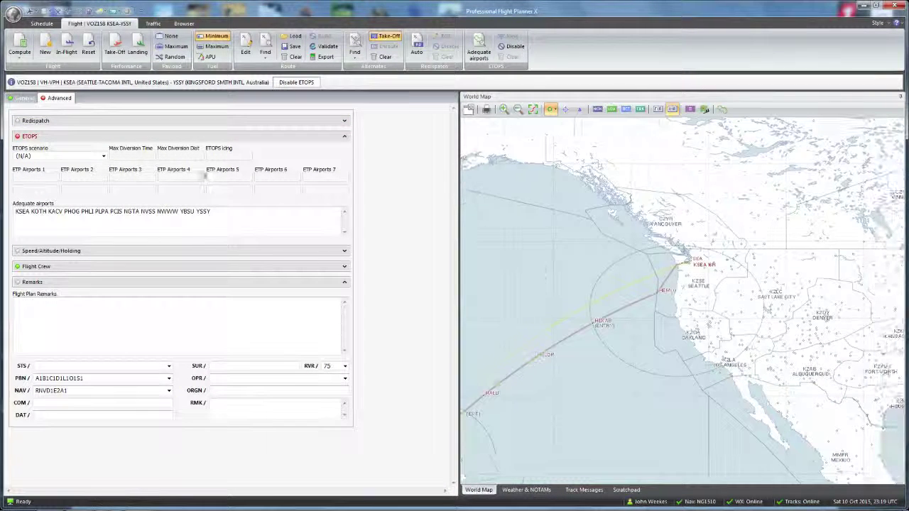
pyautogui.click(44, 156)
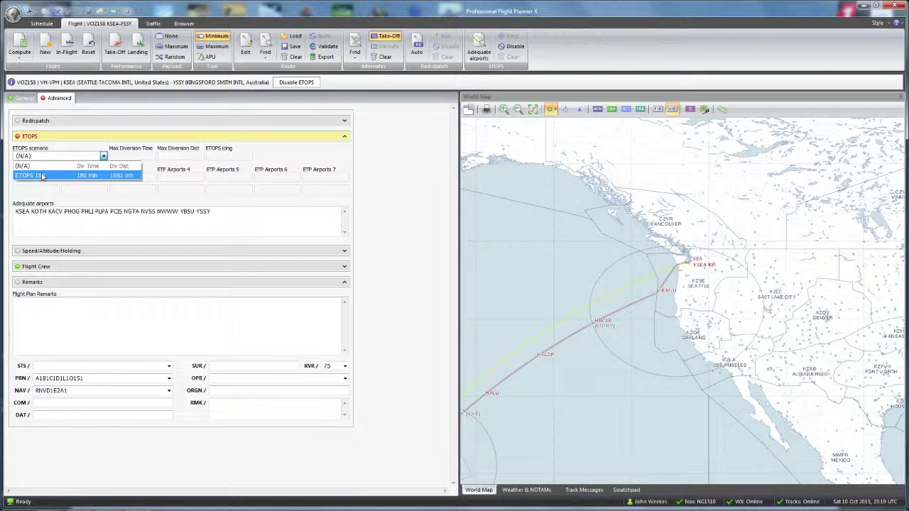
pyautogui.click(42, 176)
# Clear the prefilled KSEA and PHNL ETP airport entries to reorder the ETP list.
pyautogui.click(39, 182)
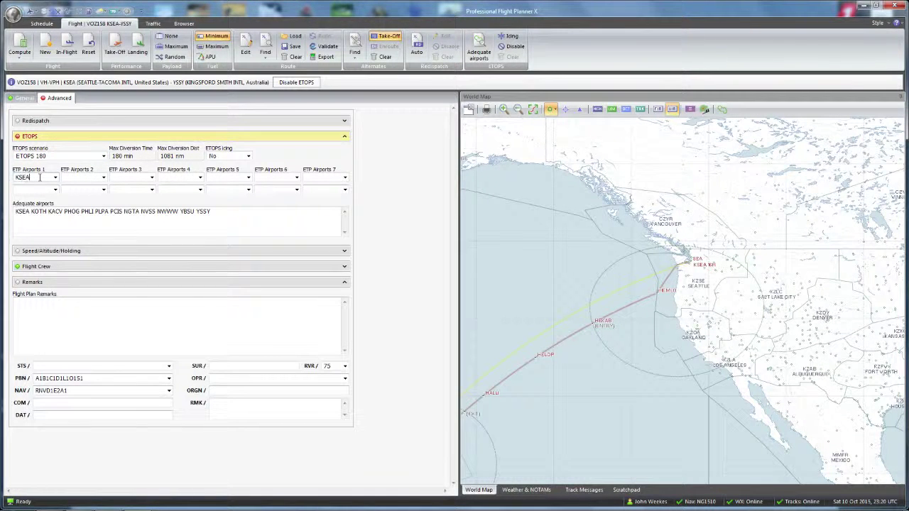
pyautogui.click(83, 177)
pyautogui.scroll(-2, 530, 333)
pyautogui.scroll(2, 629, 337)
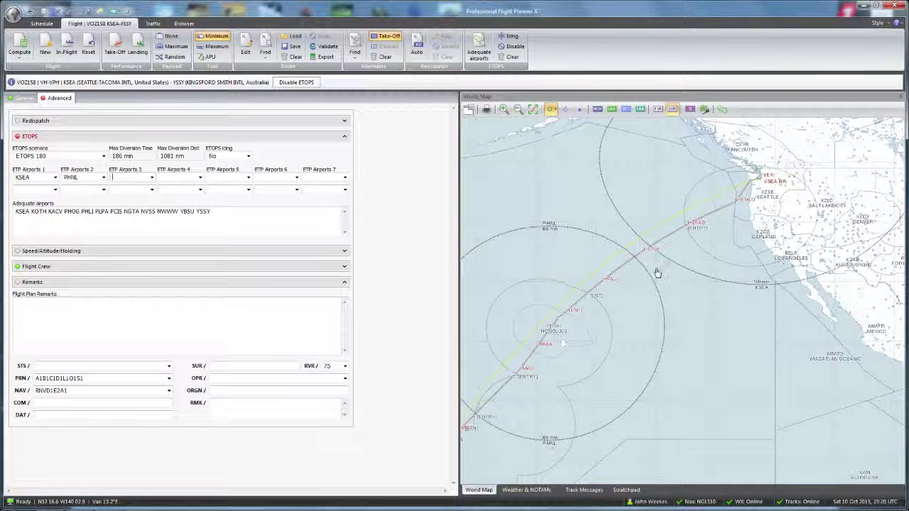
pyautogui.scroll(2, 655, 268)
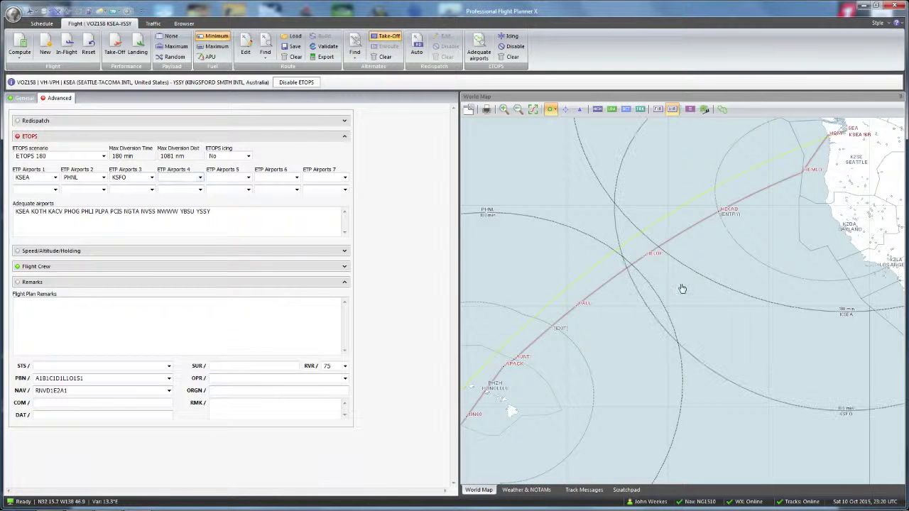
pyautogui.moveTo(655, 172); pyautogui.dragTo(617, 211)
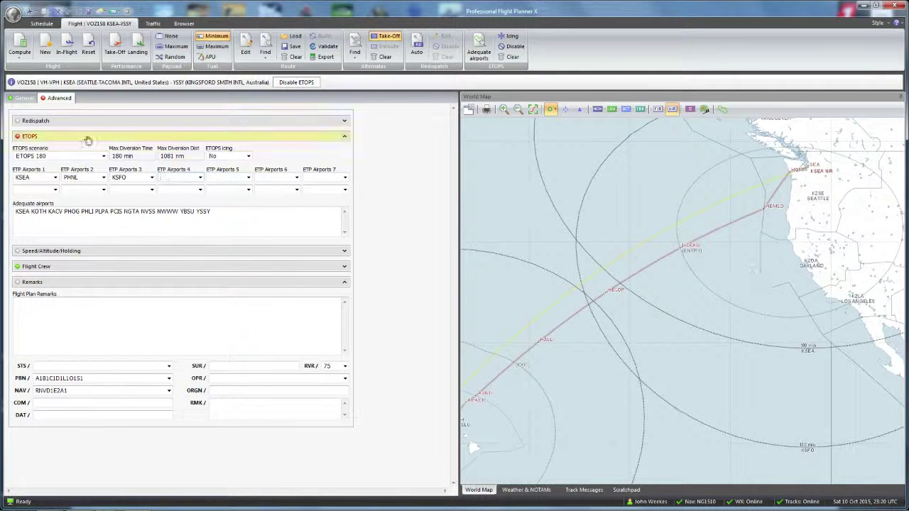
pyautogui.doubleClick(15, 175)
pyautogui.press('BackSpace')
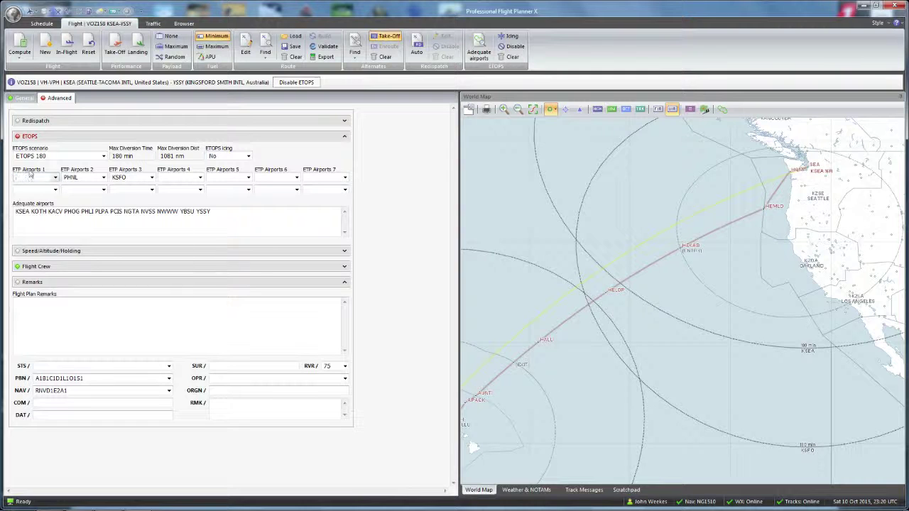
pyautogui.press('Tab')
pyautogui.press('BackSpace')
pyautogui.press('Tab')
pyautogui.click(29, 177)
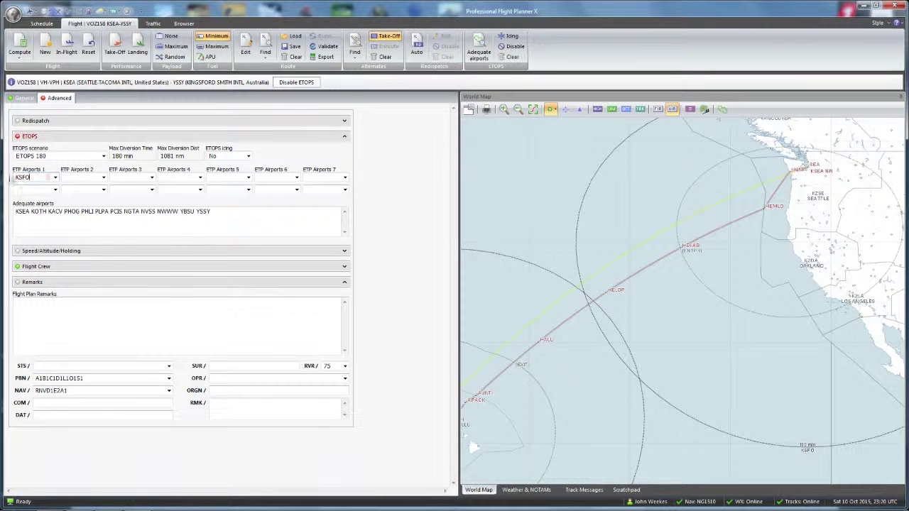
# Enter PHNL as the second ETP airport, following the route past Hawaii on the map.
pyautogui.click(84, 177)
pyautogui.write('PHNL')
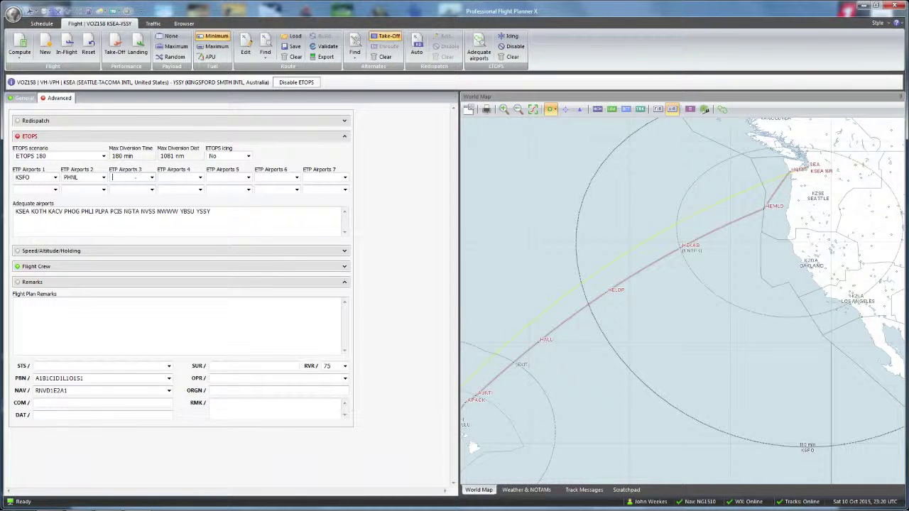
pyautogui.scroll(-3, 604, 355)
pyautogui.scroll(3, 623, 318)
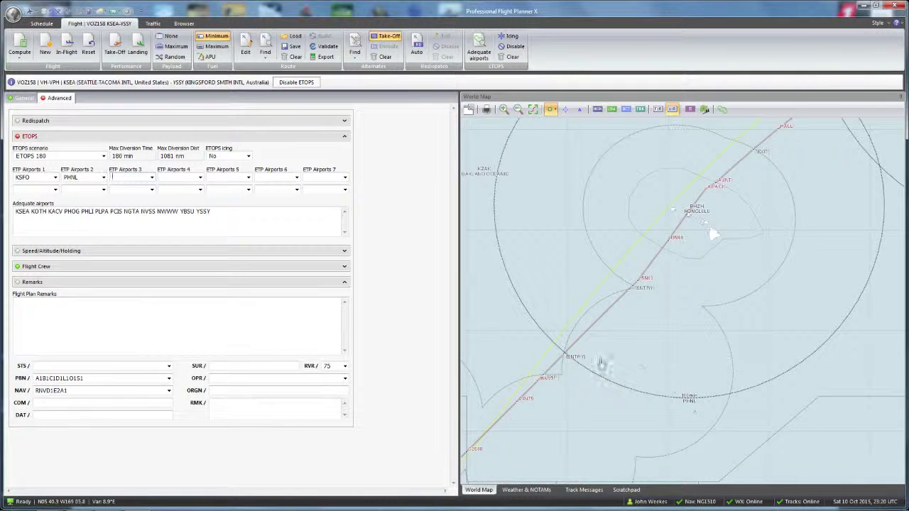
pyautogui.moveTo(579, 376); pyautogui.dragTo(676, 278)
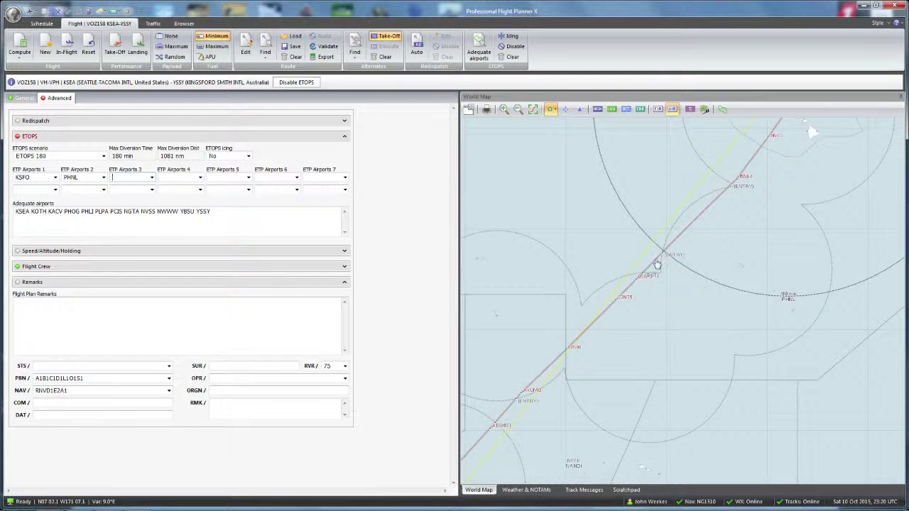
pyautogui.scroll(2, 653, 281)
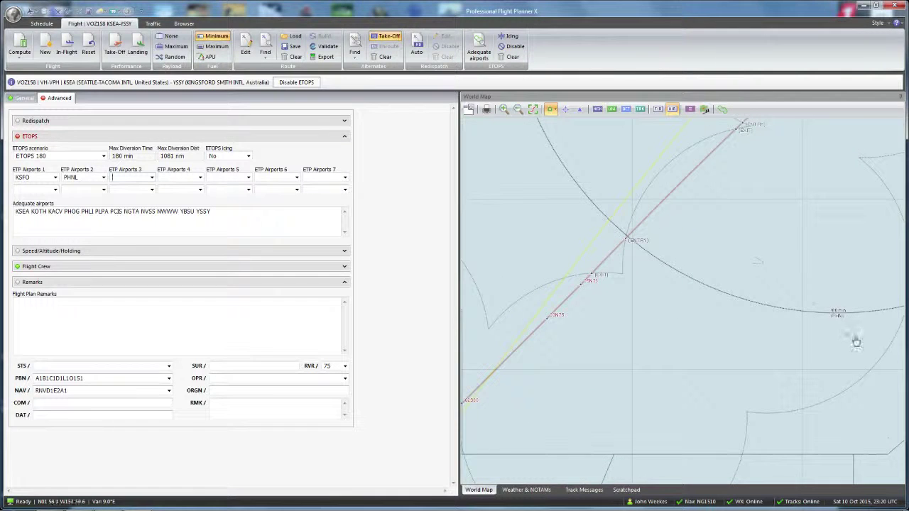
pyautogui.moveTo(845, 336)
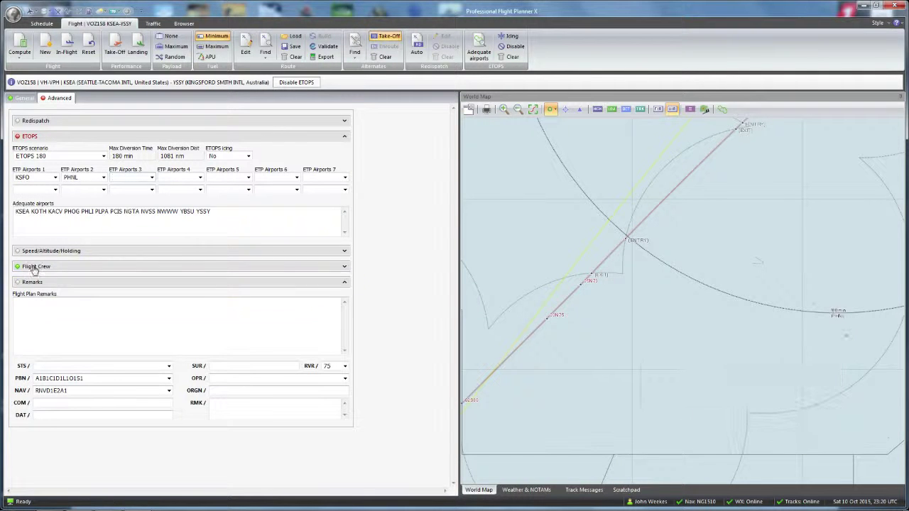
# Enter PLCH as the third ETP airport.
pyautogui.moveTo(105, 181)
pyautogui.write('PLCH')
pyautogui.scroll(-3, 767, 377)
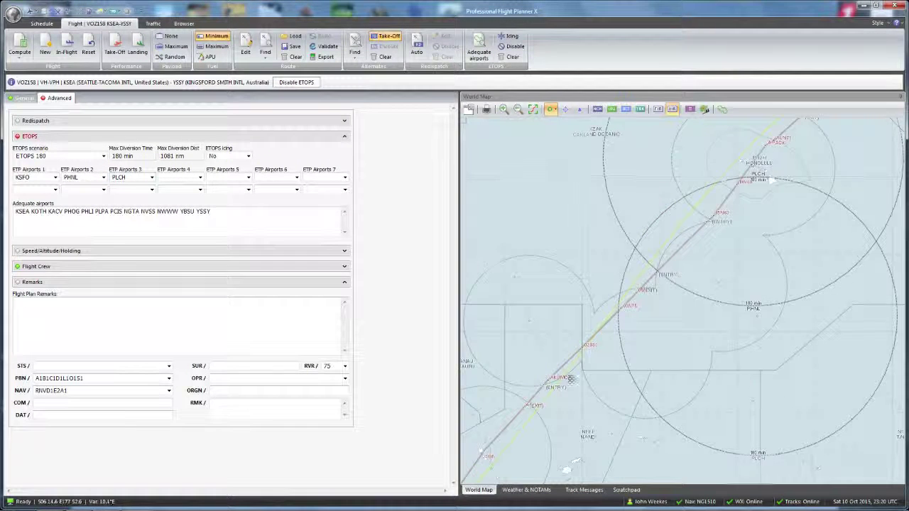
pyautogui.scroll(3, 639, 352)
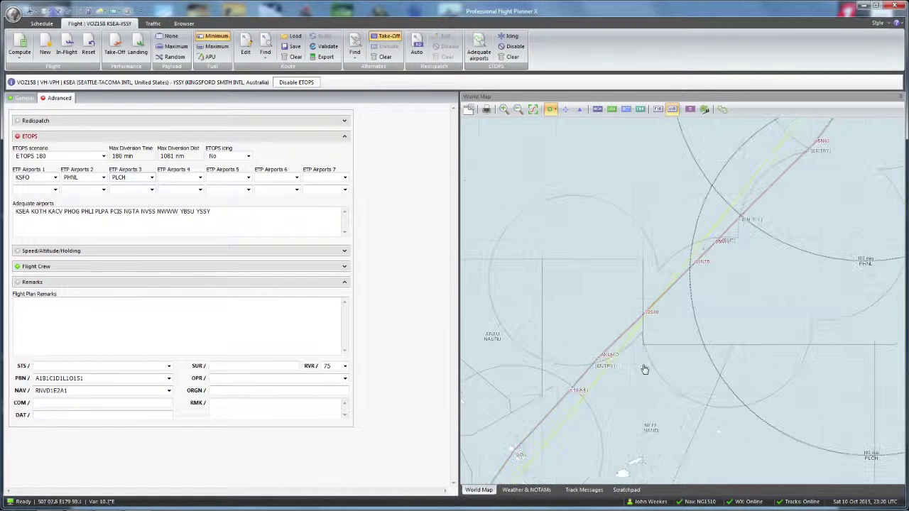
pyautogui.scroll(-3, 667, 330)
pyautogui.scroll(3, 654, 335)
pyautogui.scroll(-2, 621, 294)
pyautogui.scroll(2, 651, 261)
pyautogui.moveTo(588, 250)
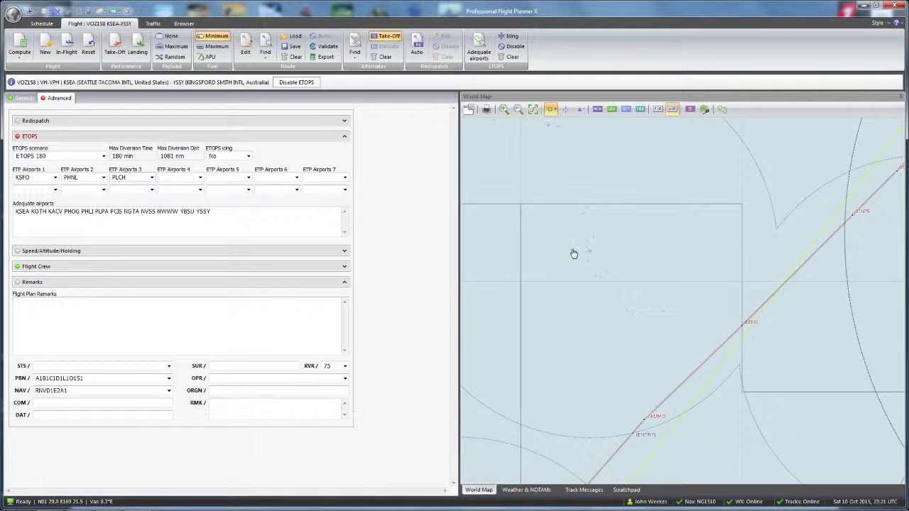
# Copy NGTA from the adequate airports list into the fourth ETP airport.
pyautogui.scroll(-2, 547, 335)
pyautogui.moveTo(562, 346); pyautogui.dragTo(654, 284)
pyautogui.moveTo(655, 320); pyautogui.dragTo(573, 317)
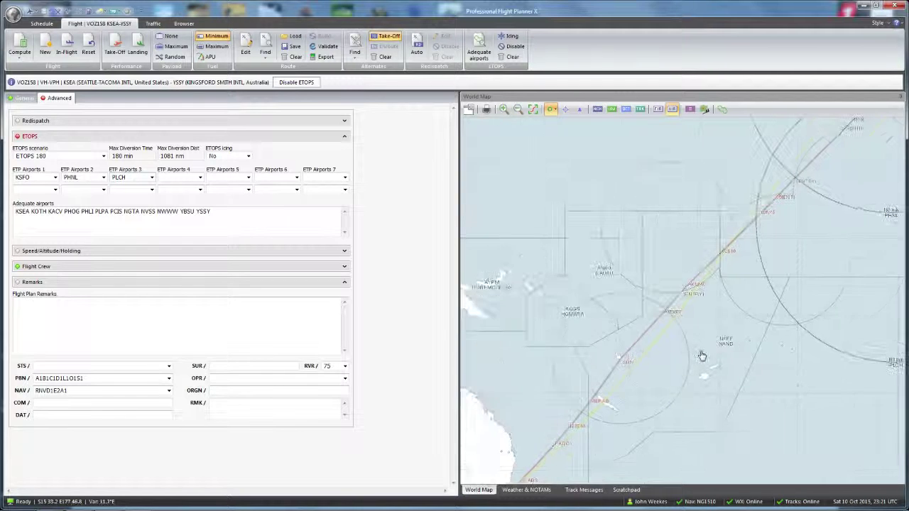
pyautogui.scroll(2, 701, 361)
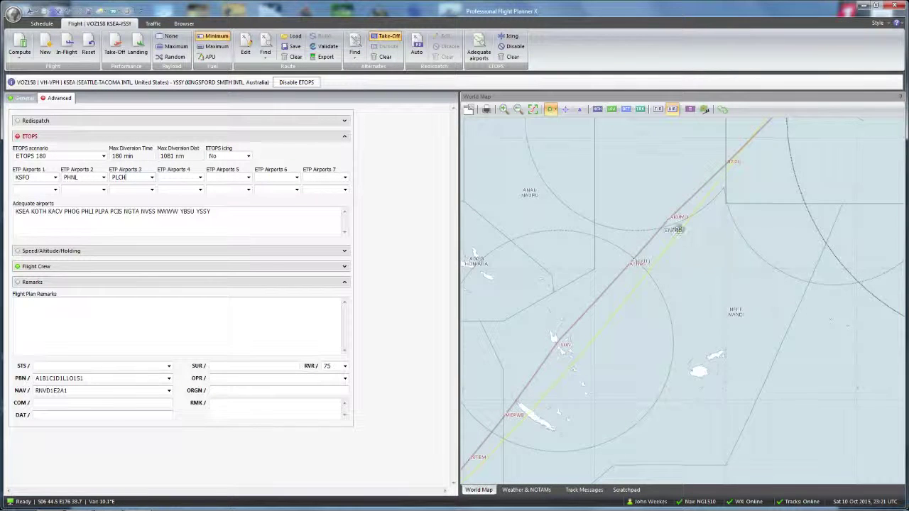
pyautogui.doubleClick(133, 211)
pyautogui.rightClick(133, 211)
pyautogui.click(165, 242)
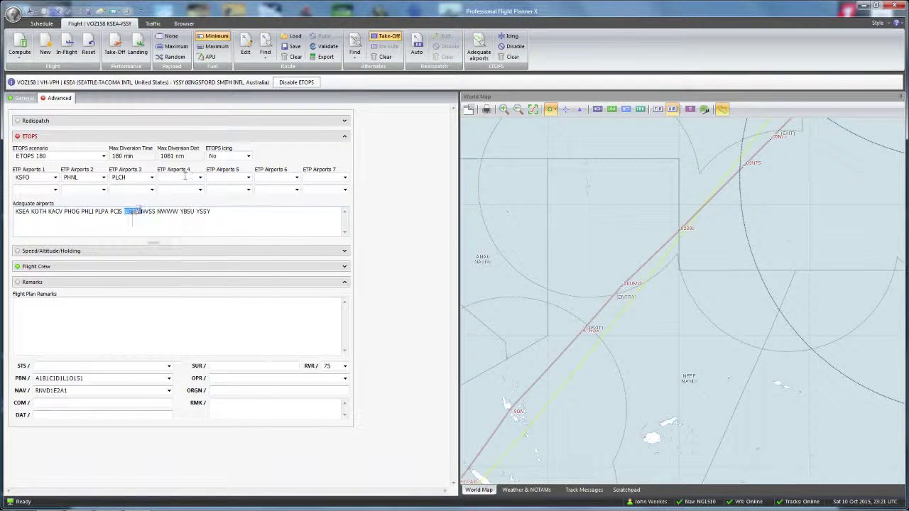
pyautogui.rightClick(184, 178)
pyautogui.click(217, 217)
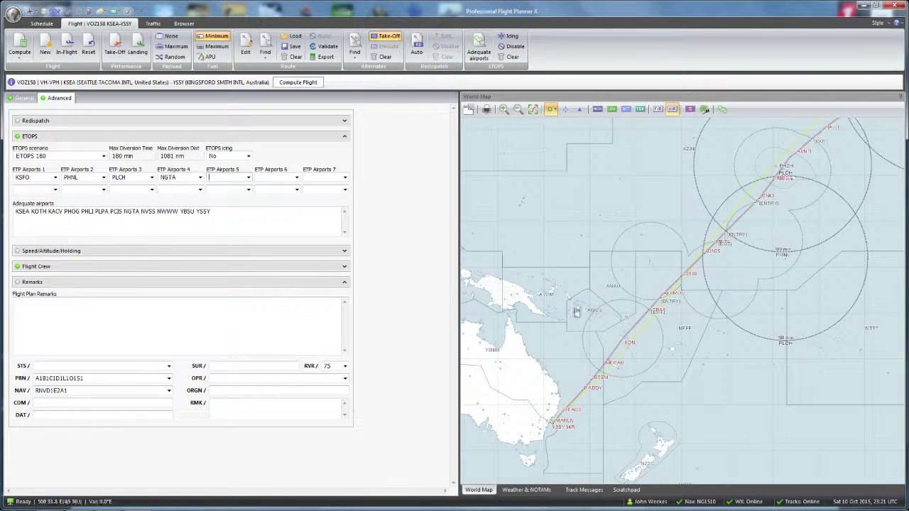
# Pan and zoom the map over Australia, PNG and the Queensland coast near the route.
pyautogui.scroll(-2, 652, 342)
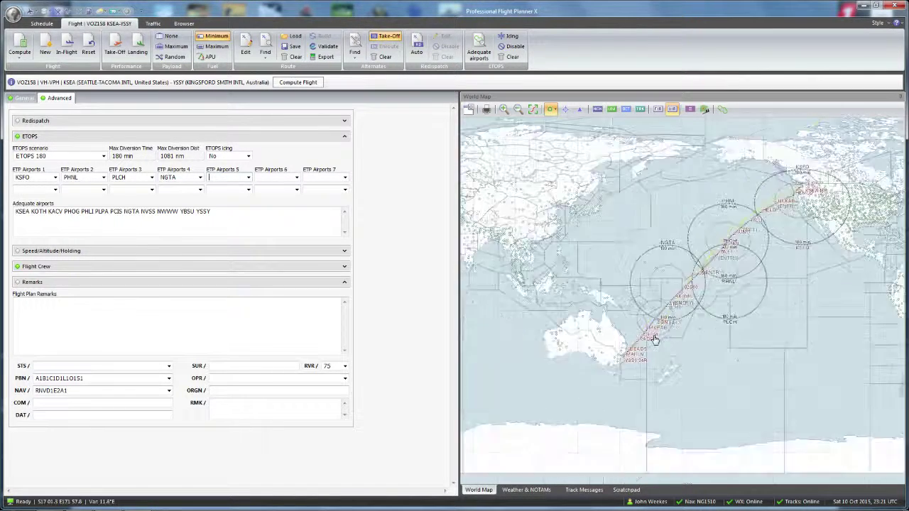
pyautogui.scroll(4, 654, 341)
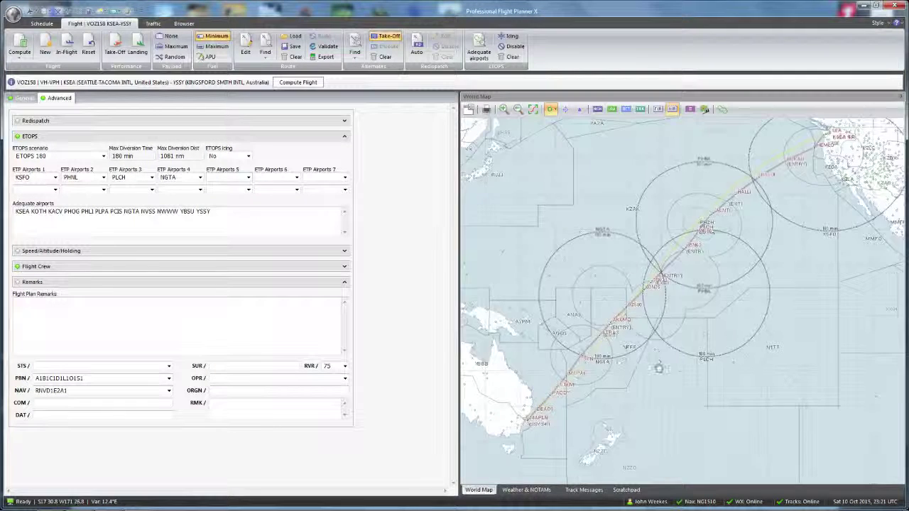
pyautogui.moveTo(573, 352); pyautogui.dragTo(720, 307)
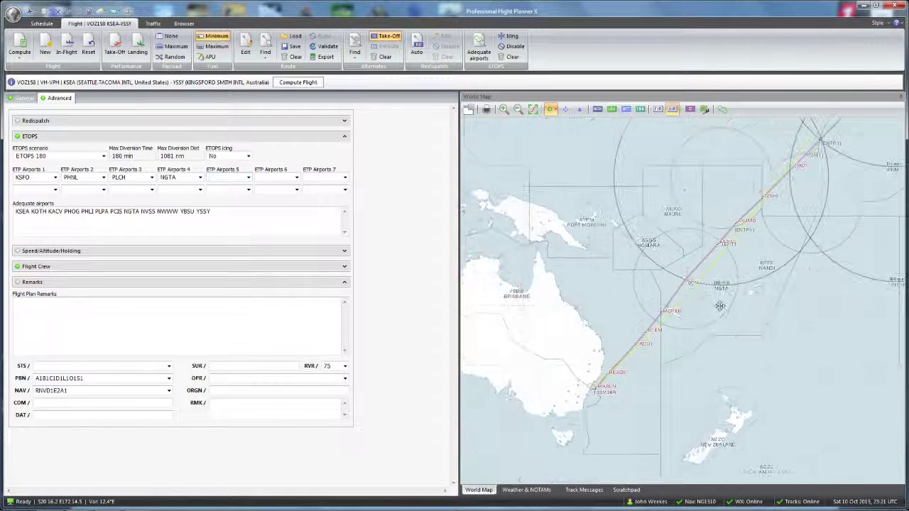
pyautogui.scroll(1, 667, 340)
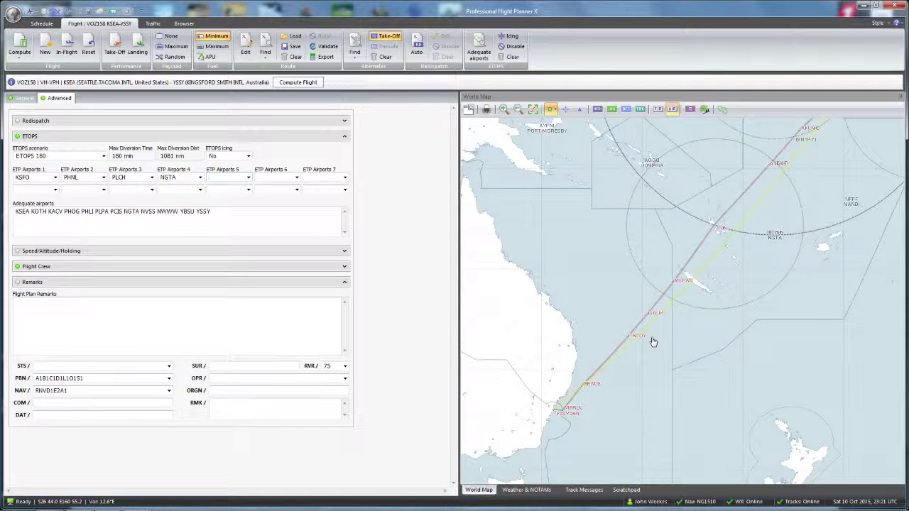
pyautogui.scroll(1, 654, 341)
pyautogui.moveTo(540, 324); pyautogui.dragTo(604, 332)
pyautogui.scroll(1, 607, 334)
pyautogui.moveTo(649, 302)
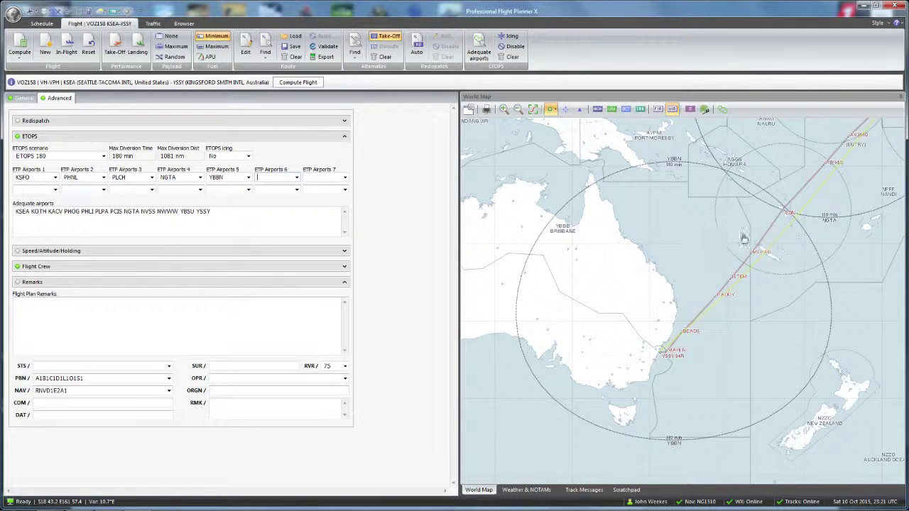
# Follow the route northeast past MEPAB across the mid-Pacific to inspect the ETOPS circles.
pyautogui.scroll(2, 743, 239)
pyautogui.moveTo(743, 239); pyautogui.dragTo(610, 397)
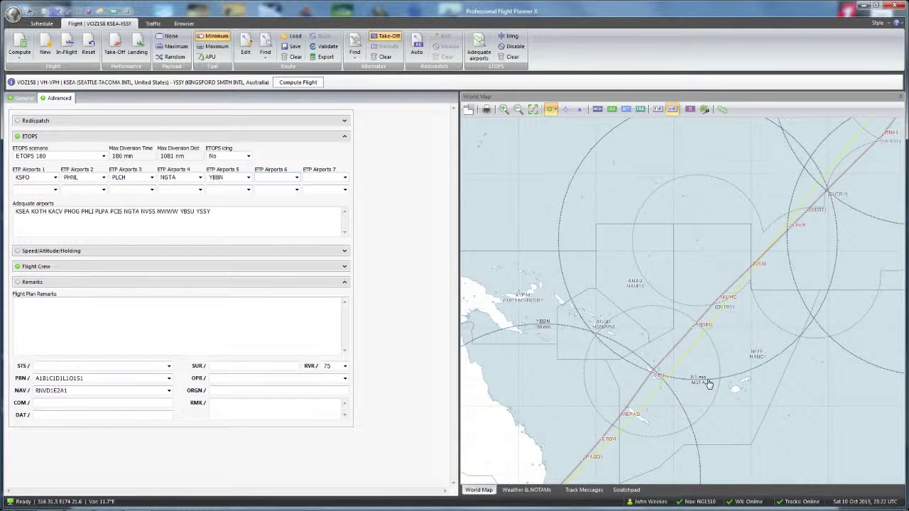
pyautogui.moveTo(709, 383); pyautogui.dragTo(647, 435)
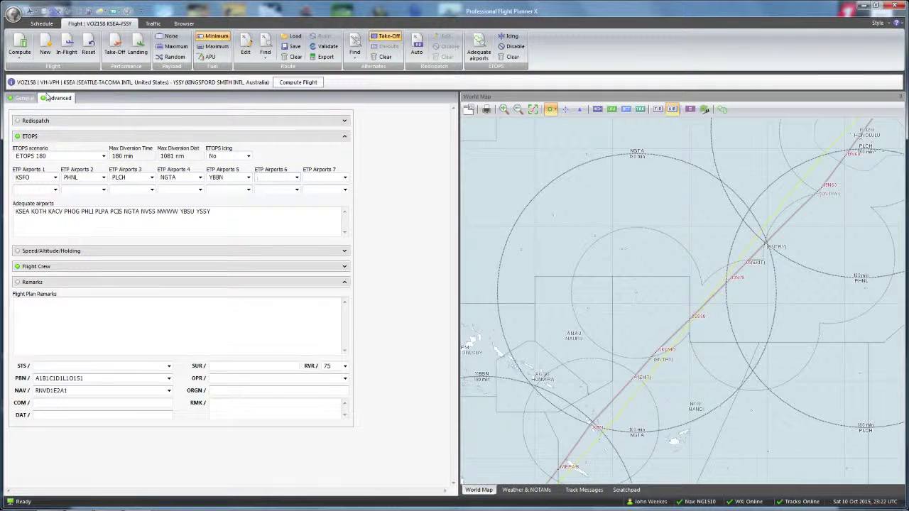
pyautogui.scroll(-3, 720, 209)
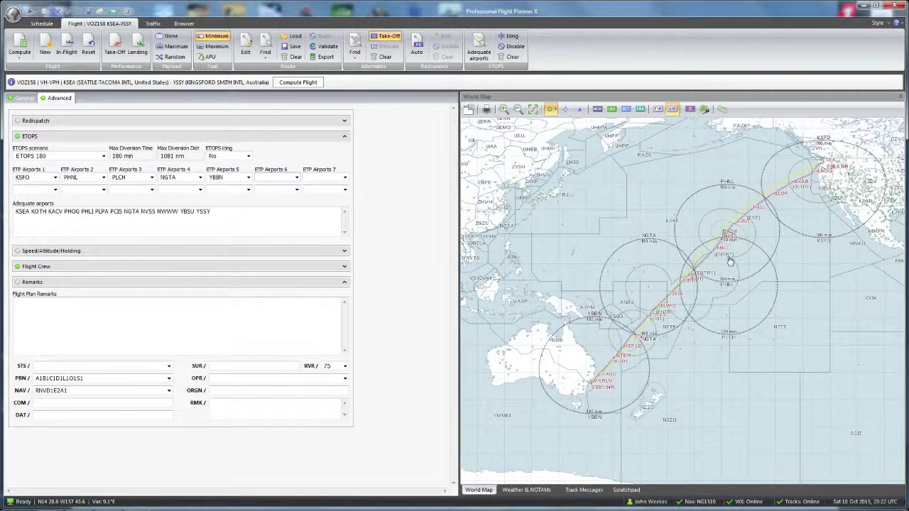
pyautogui.scroll(2, 687, 354)
pyautogui.scroll(3, 686, 354)
pyautogui.scroll(-3, 533, 239)
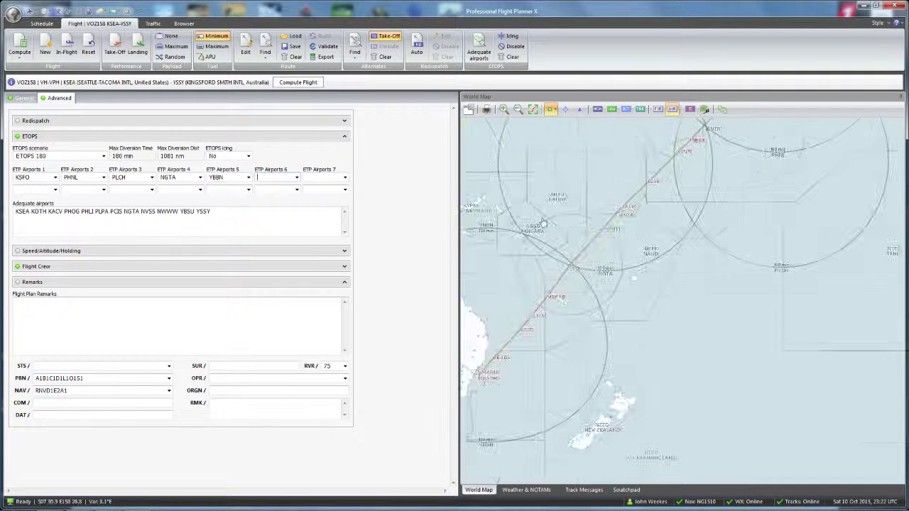
# Export the route as KSEAYSSY01 for the checked add-ons, confirming 11 routes saved.
pyautogui.click(39, 266)
pyautogui.click(39, 266)
pyautogui.click(29, 98)
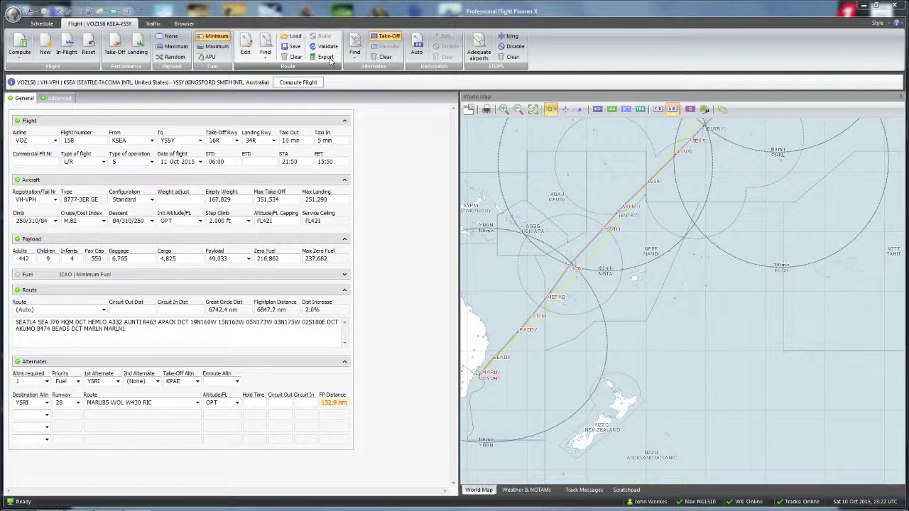
pyautogui.click(326, 57)
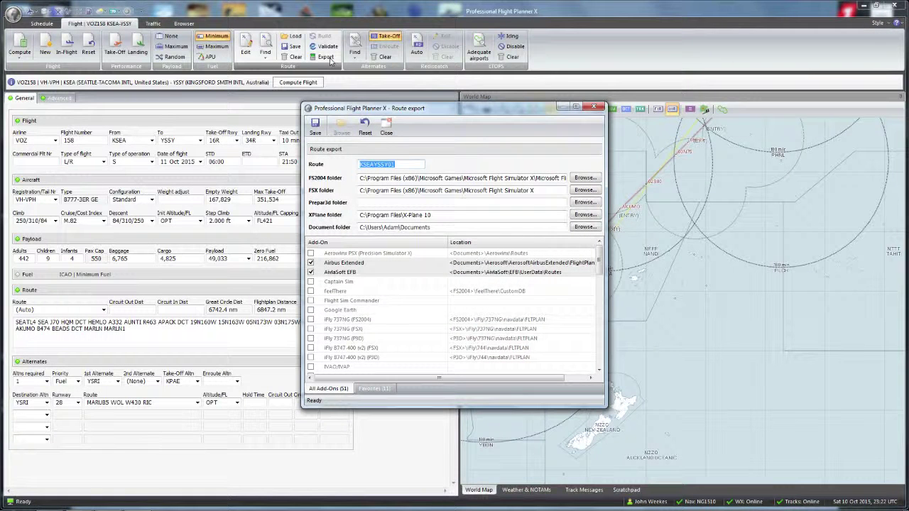
pyautogui.click(315, 128)
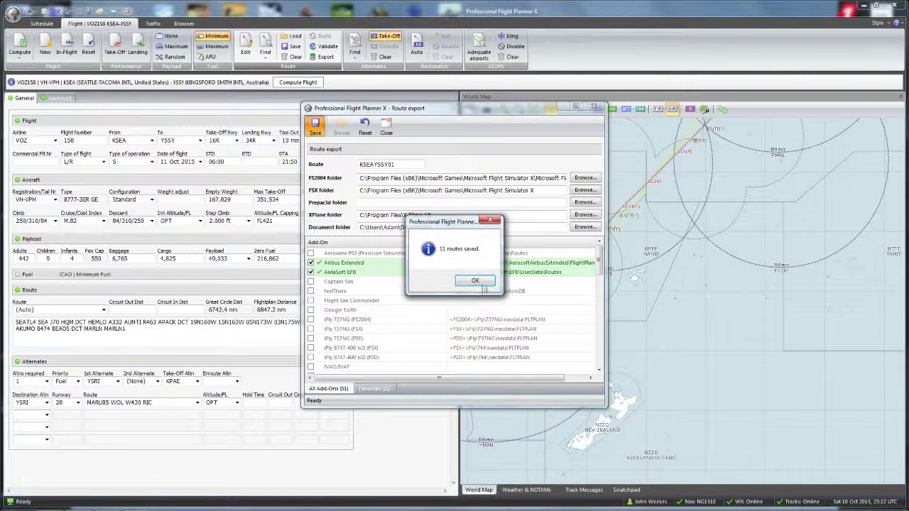
pyautogui.click(475, 281)
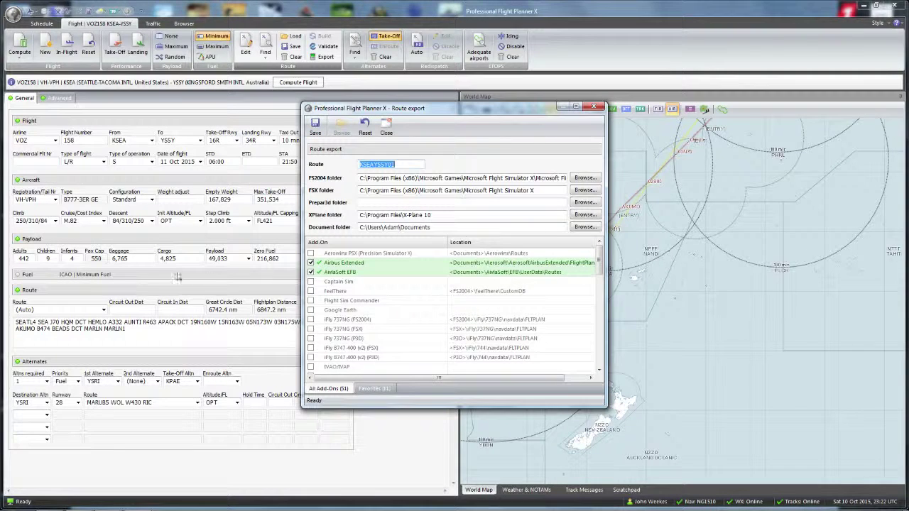
pyautogui.click(594, 107)
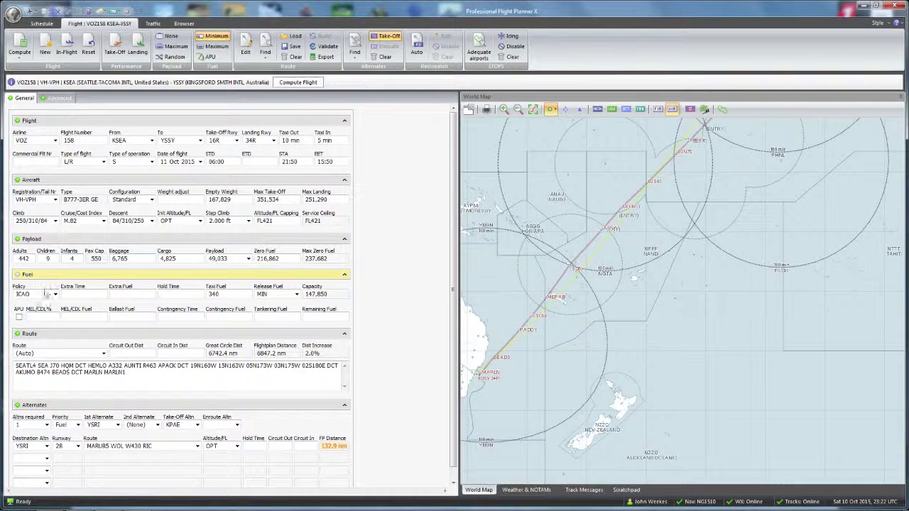
# Keep the fuel policy as ICAO and review taxi fuel 340 and hold time.
pyautogui.click(55, 294)
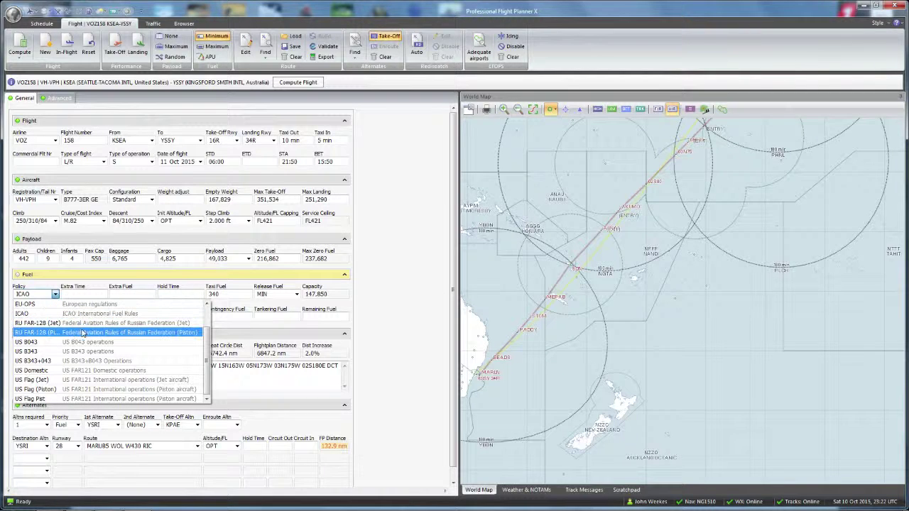
pyautogui.scroll(1, 79, 319)
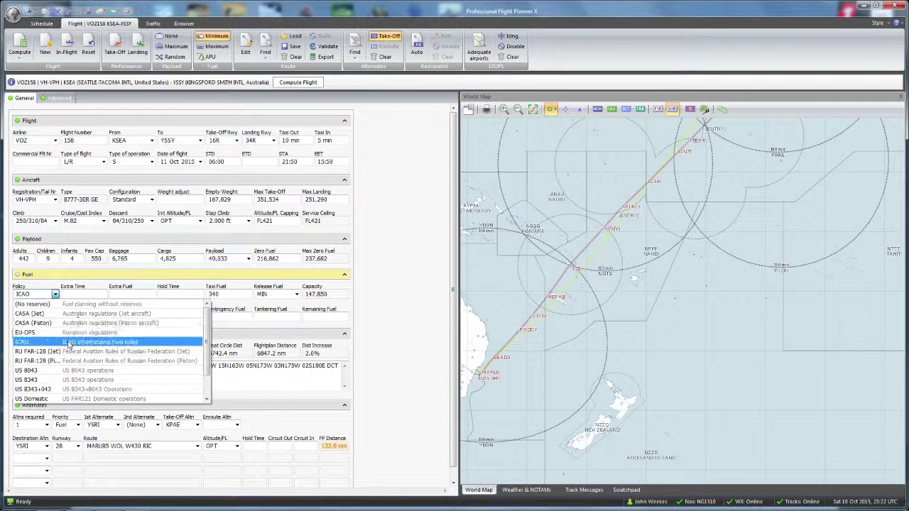
pyautogui.click(69, 346)
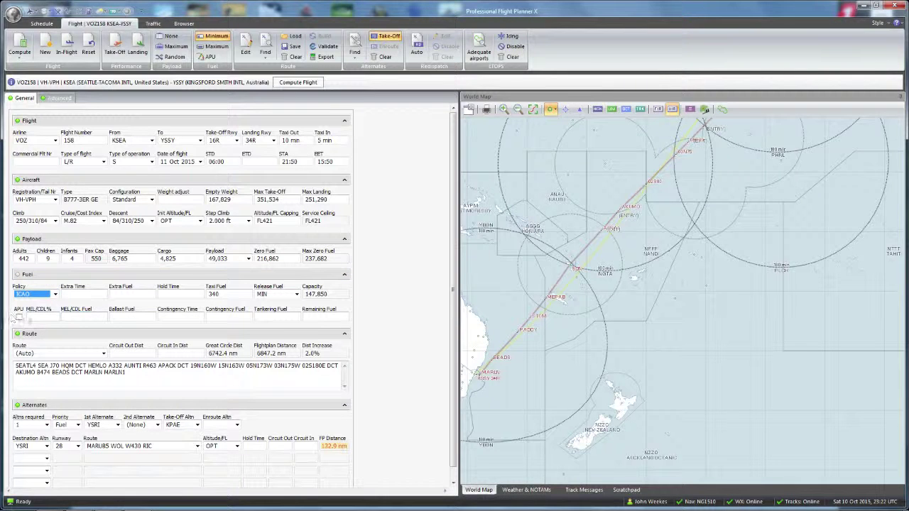
pyautogui.click(232, 295)
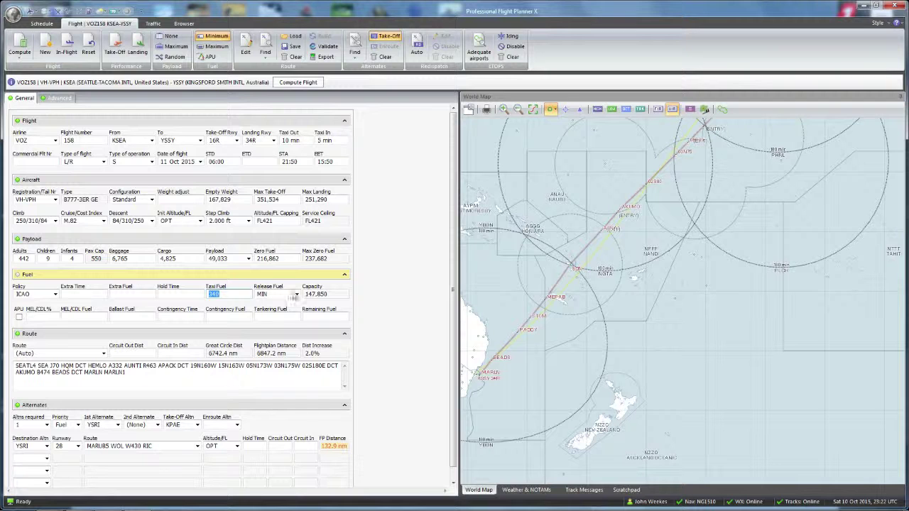
pyautogui.click(174, 294)
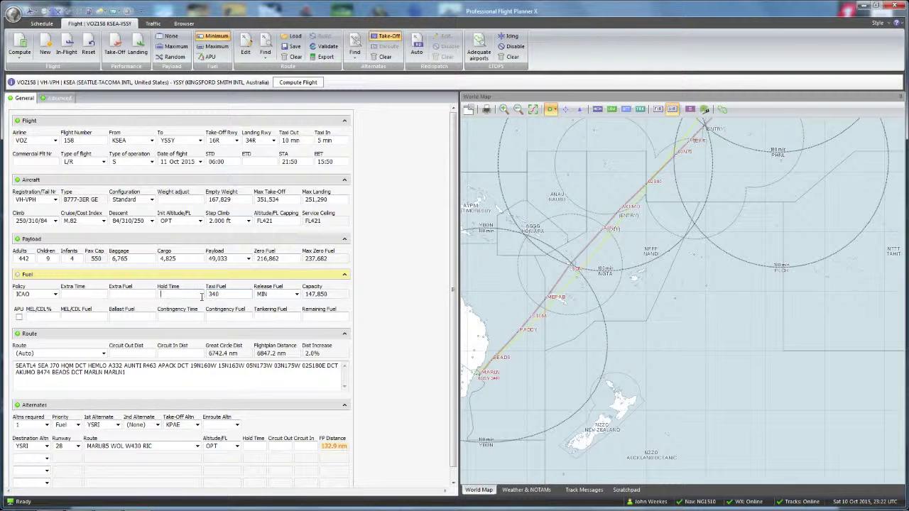
# Compute flight VOZ158 and review its fuel-airport warnings, summary, KSEA NOTAMs and weather.
pyautogui.click(283, 85)
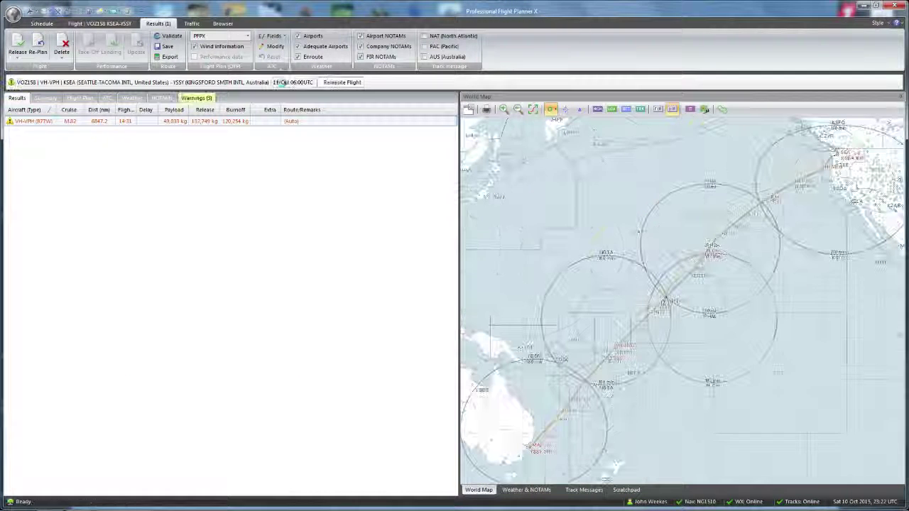
pyautogui.click(197, 98)
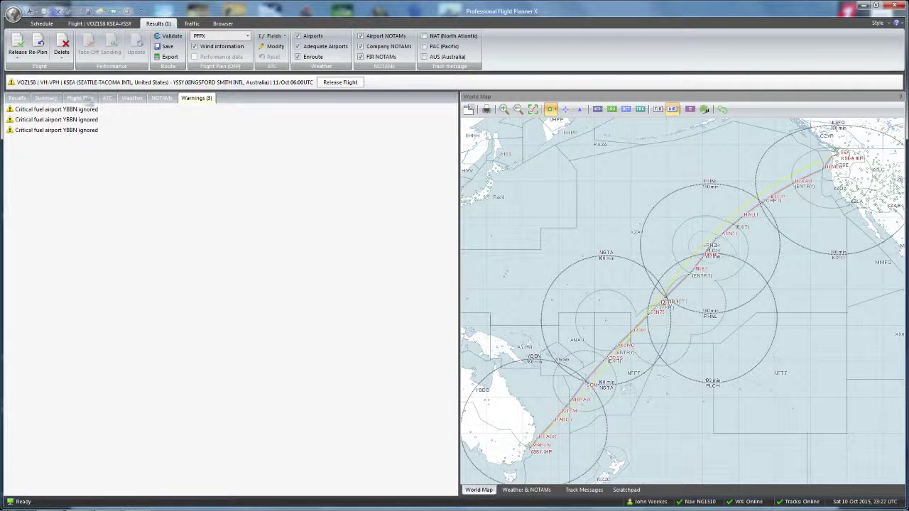
pyautogui.click(48, 98)
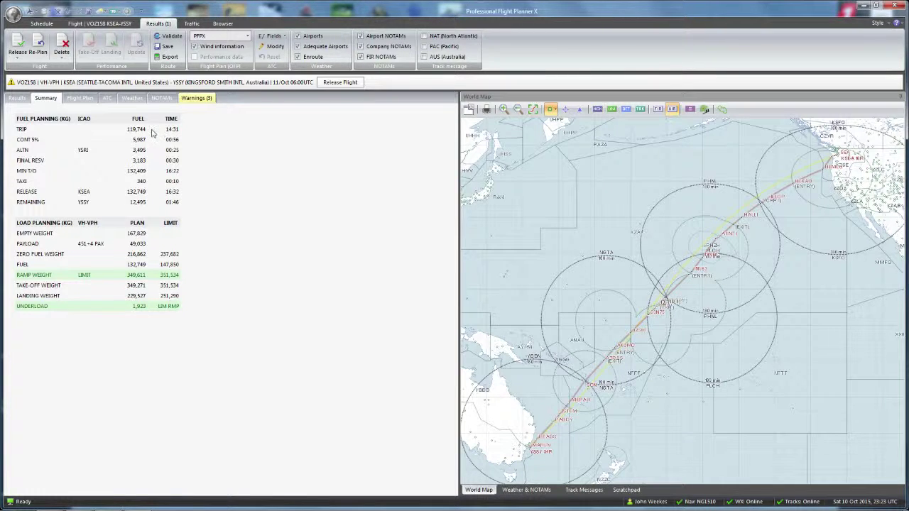
pyautogui.click(162, 97)
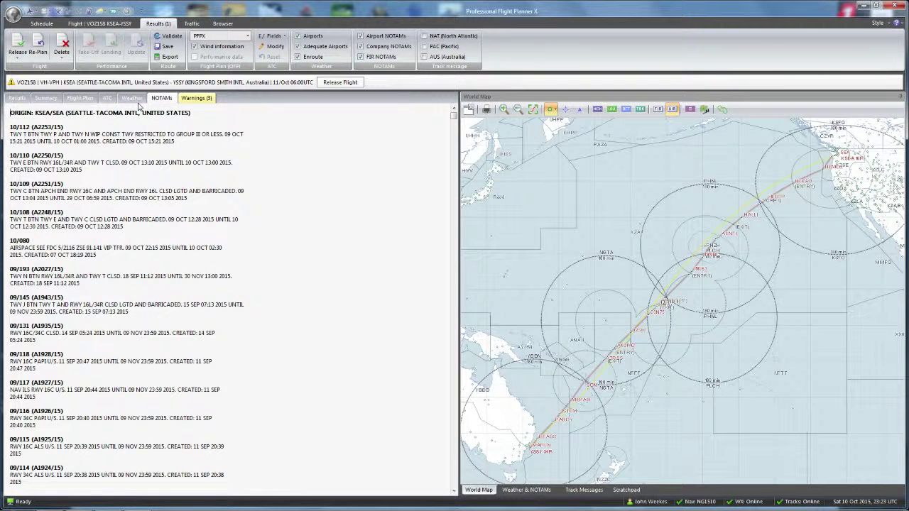
pyautogui.click(132, 98)
# View the ATC flight plan FPL-VOZ158-IS, KSEA0600 to YSSY1431 with alternate YSRI.
pyautogui.click(107, 98)
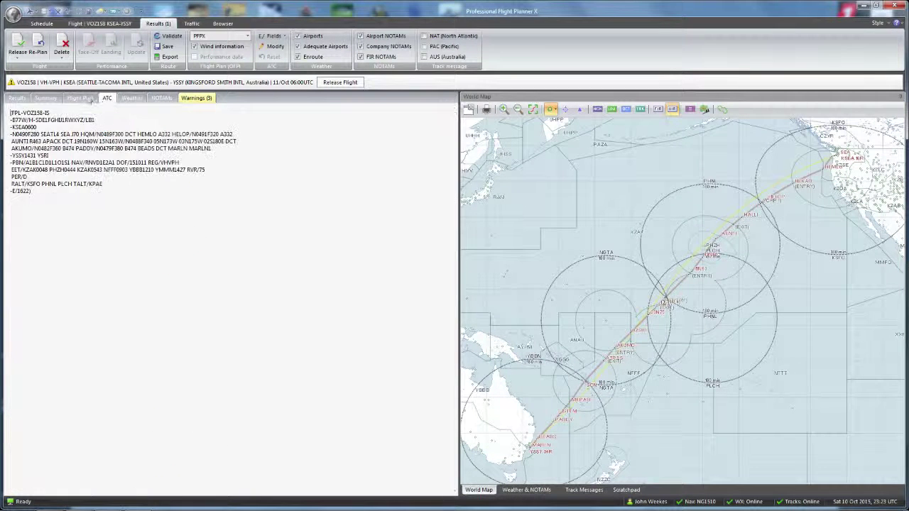
pyautogui.moveTo(50, 140); pyautogui.dragTo(5, 165)
pyautogui.click(101, 205)
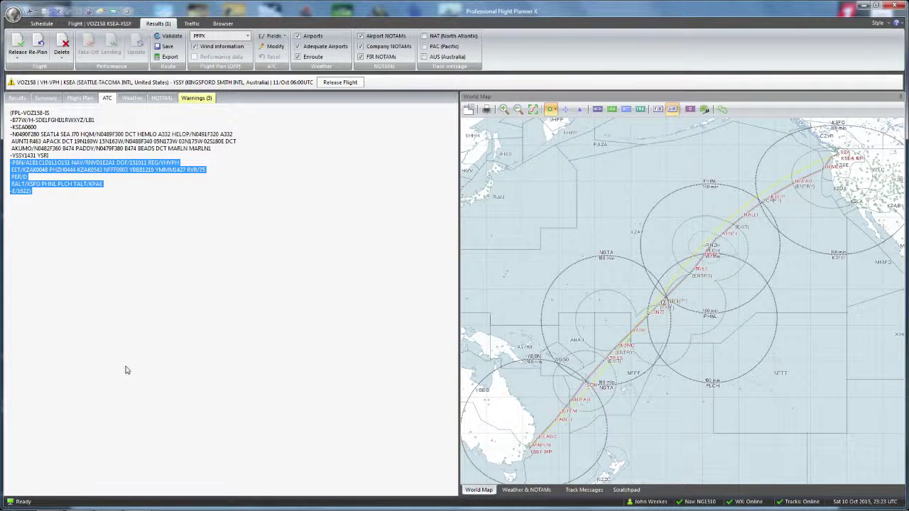
pyautogui.click(128, 367)
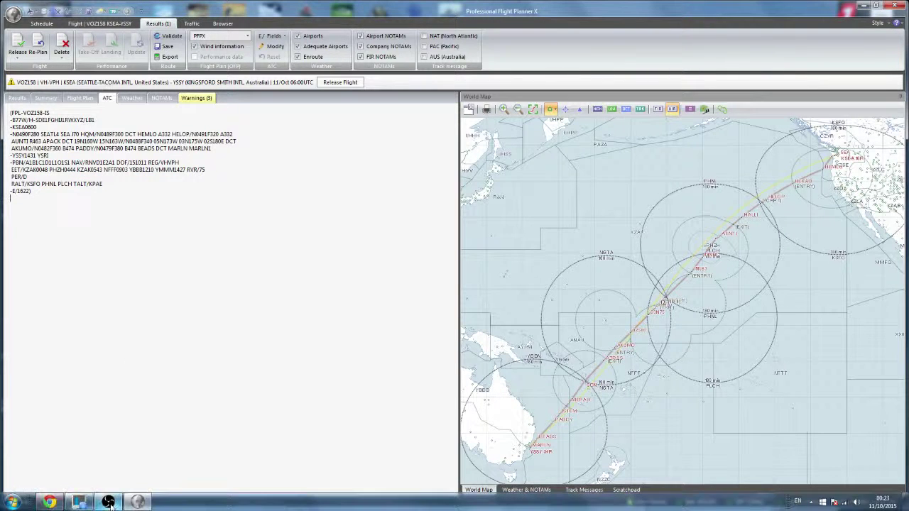
# Browse the Documents library, sorted by name, into the Aviation > CHARTS folder.
pyautogui.moveTo(117, 506)
pyautogui.press('super')
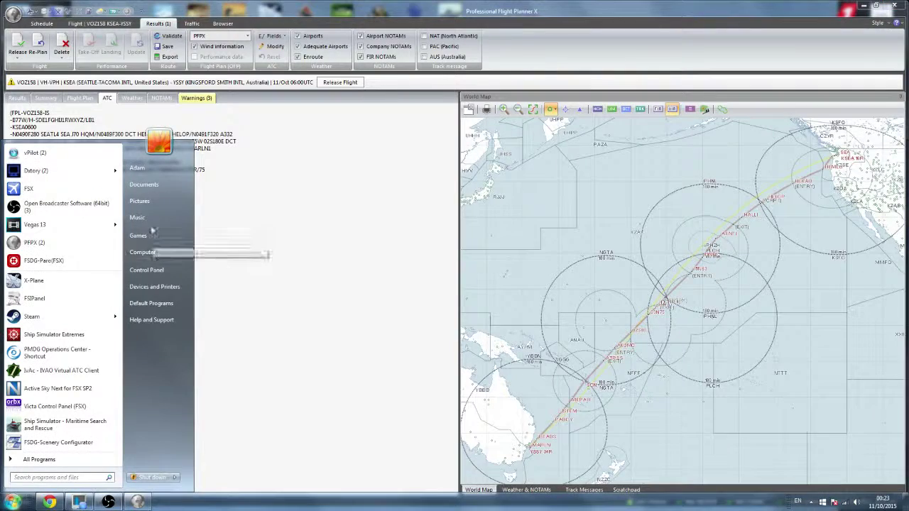
pyautogui.press('Escape')
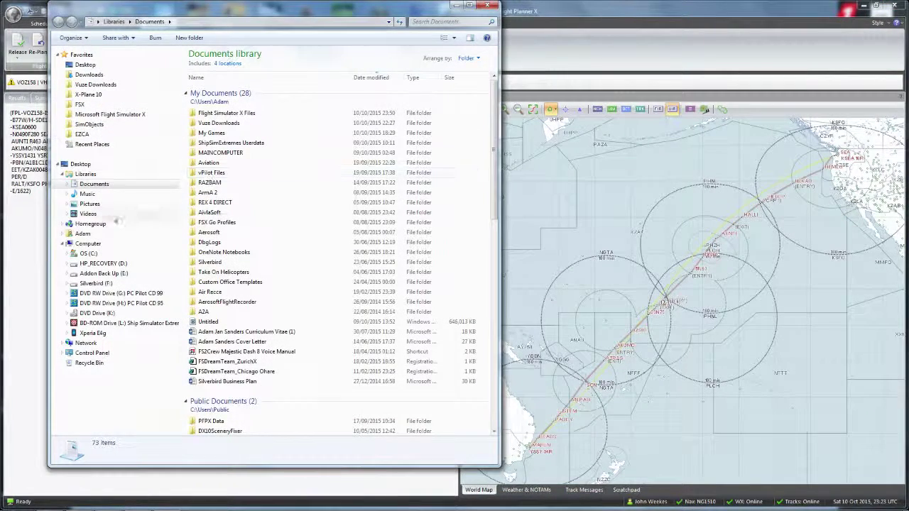
pyautogui.click(93, 184)
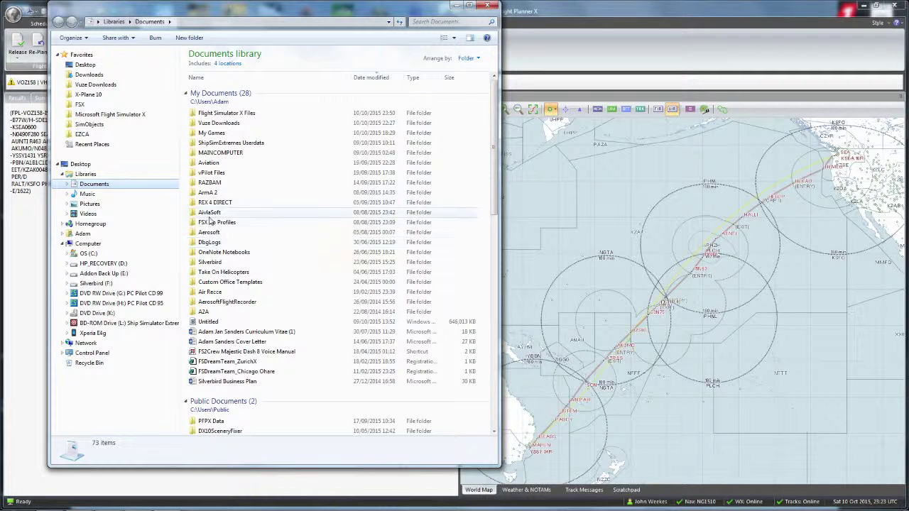
pyautogui.click(228, 75)
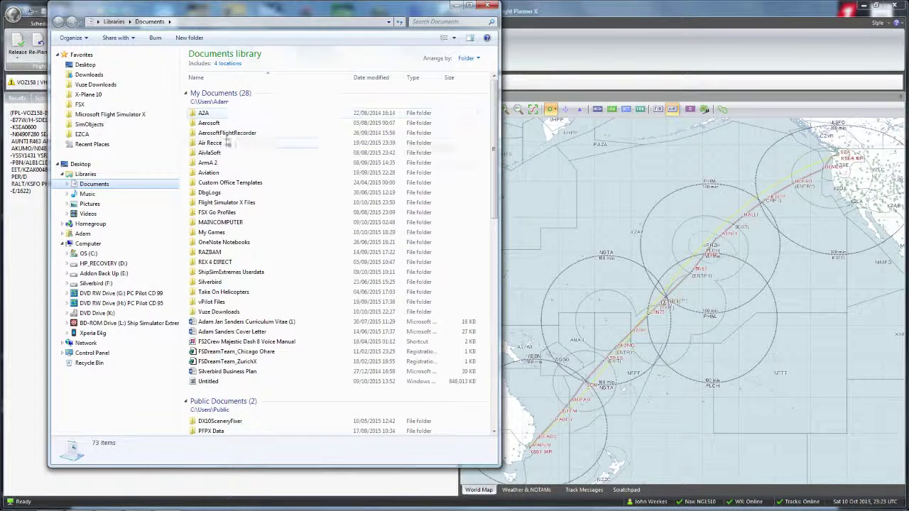
pyautogui.doubleClick(220, 174)
pyautogui.doubleClick(212, 101)
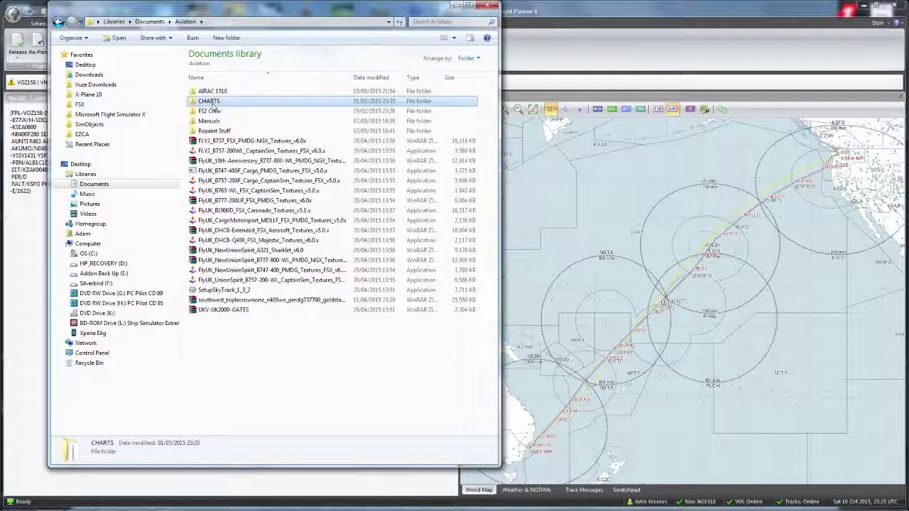
# Search the CHARTS folder for KSEA and open the KSEA.pdf result.
pyautogui.click(425, 21)
pyautogui.write('KSEA')
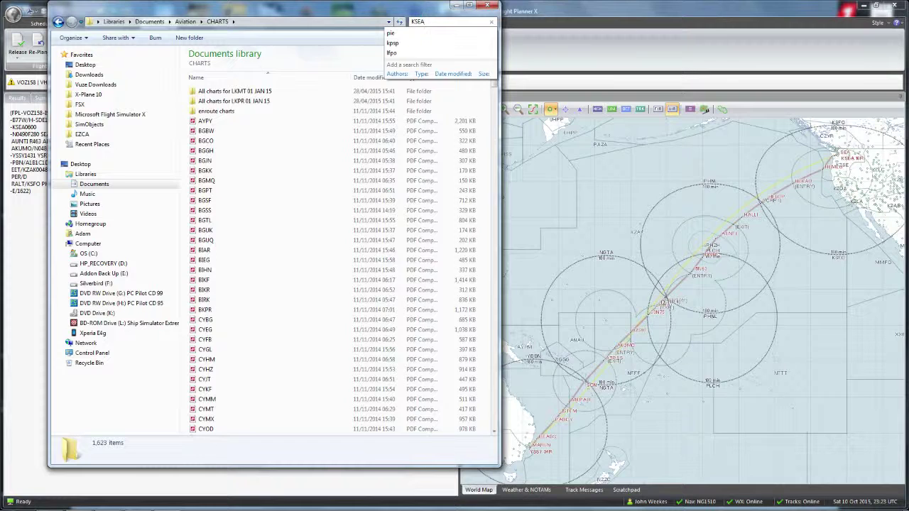
pyautogui.press('Return')
pyautogui.doubleClick(245, 92)
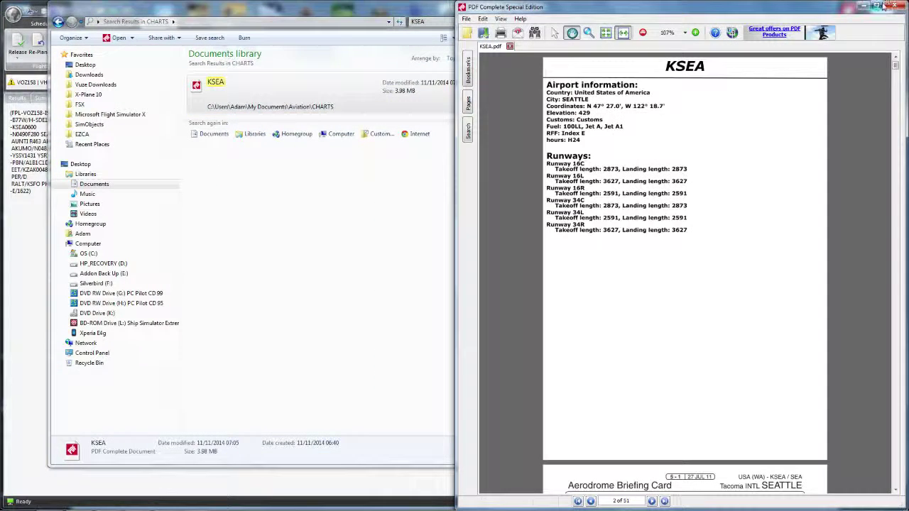
# Maximize the PDF Complete window and scroll into page 2's Aerodrome Briefing Card.
pyautogui.click(879, 6)
pyautogui.scroll(-6, 359, 280)
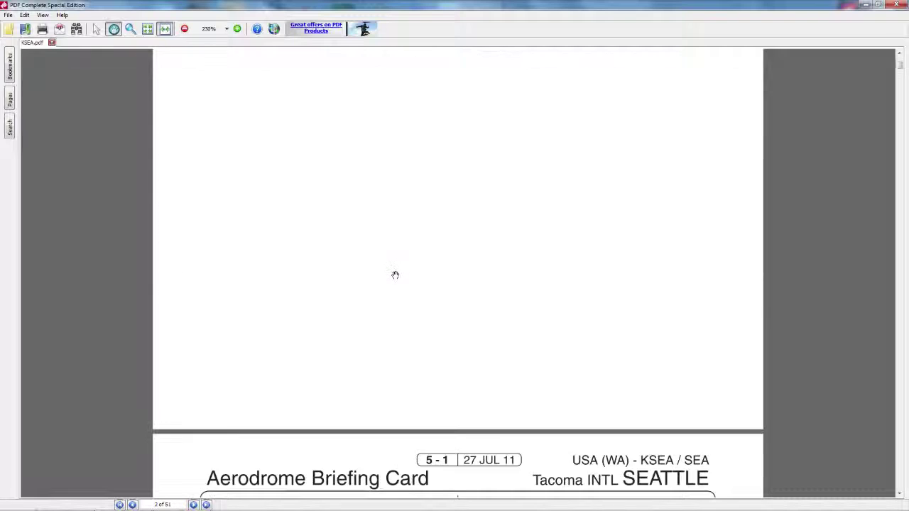
pyautogui.scroll(-10, 396, 275)
pyautogui.scroll(3, 396, 275)
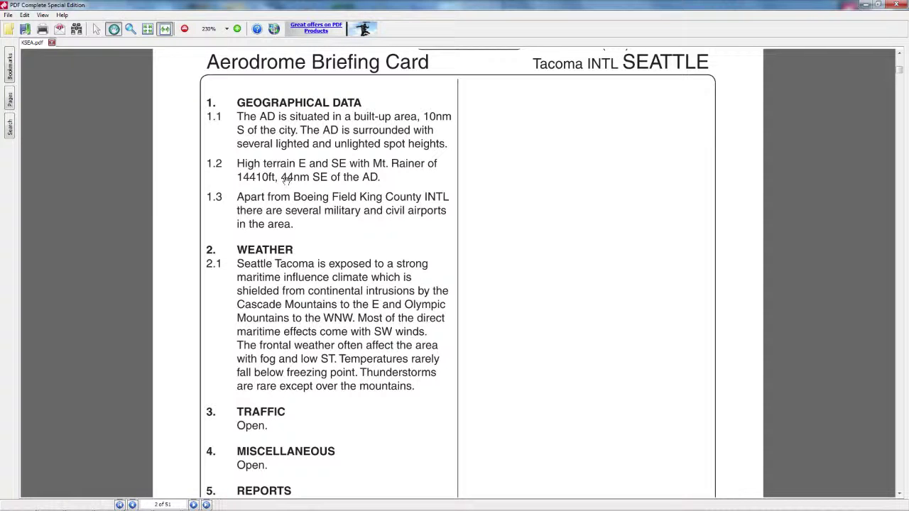
# Read through the briefing card to page 3's 10-1 Seattle Tacoma INTL aerodrome chart.
pyautogui.scroll(-1, 310, 227)
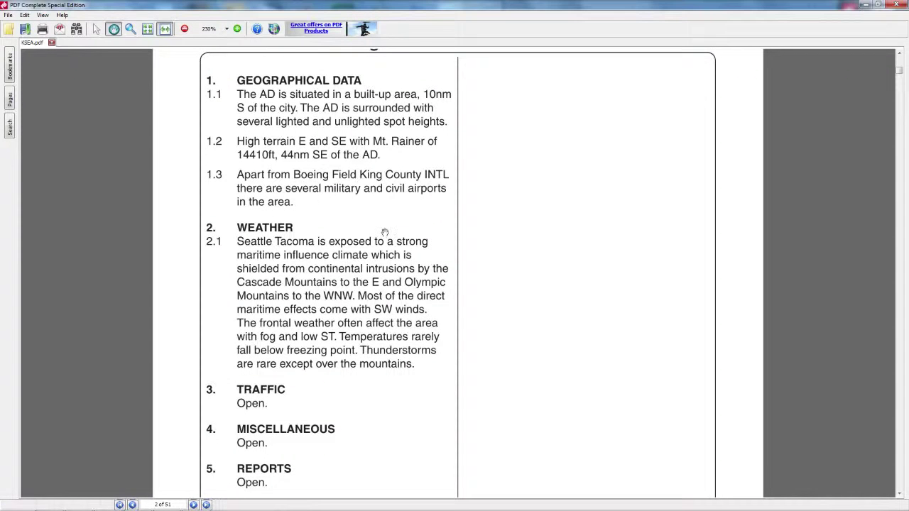
pyautogui.scroll(-4, 368, 299)
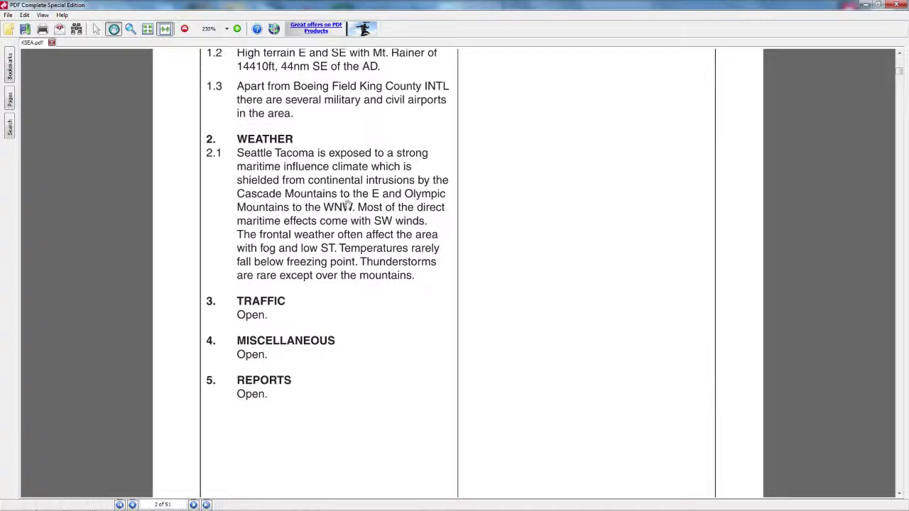
pyautogui.scroll(-2, 376, 241)
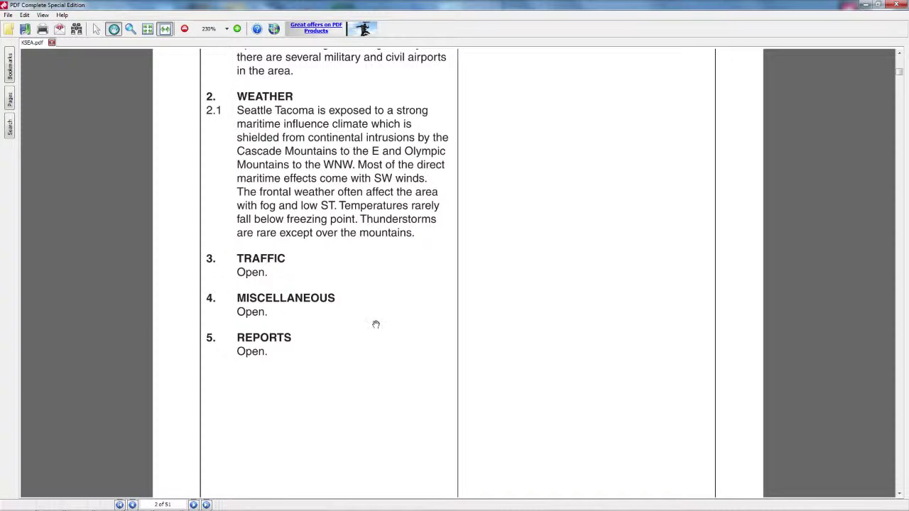
pyautogui.moveTo(375, 327); pyautogui.dragTo(370, 180)
pyautogui.scroll(5, 360, 321)
pyautogui.scroll(-9, 360, 320)
pyautogui.scroll(-8, 358, 322)
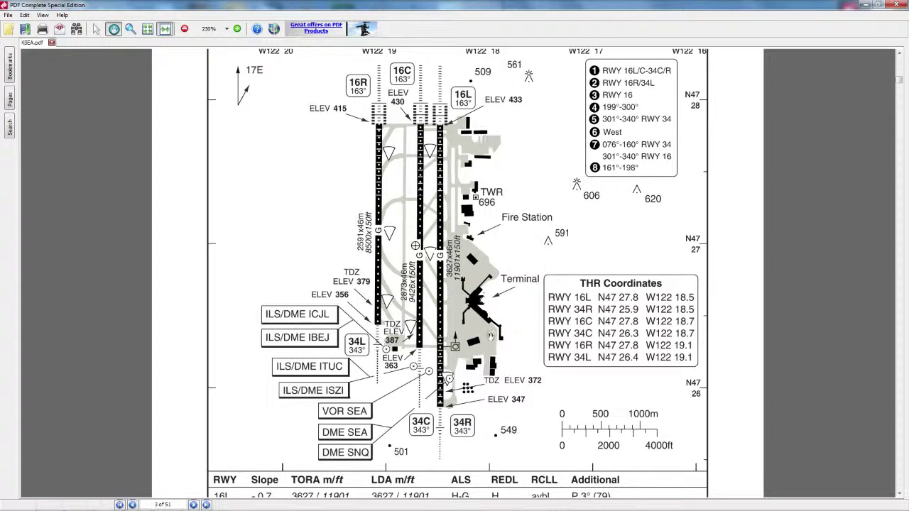
# Scroll past the runway table and concourse parking charts to page 6's 10-4 GENERAL page.
pyautogui.scroll(-1, 489, 341)
pyautogui.scroll(-15, 491, 343)
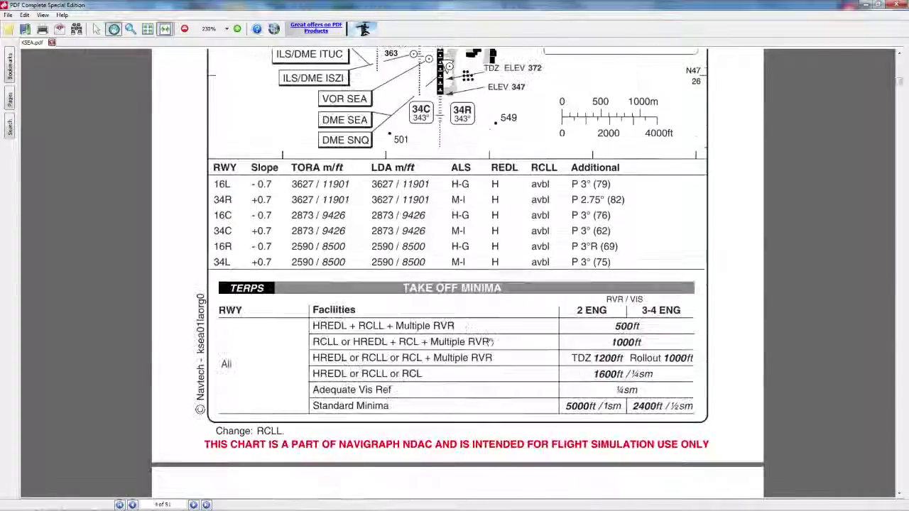
pyautogui.scroll(-15, 489, 346)
pyautogui.scroll(-3, 488, 350)
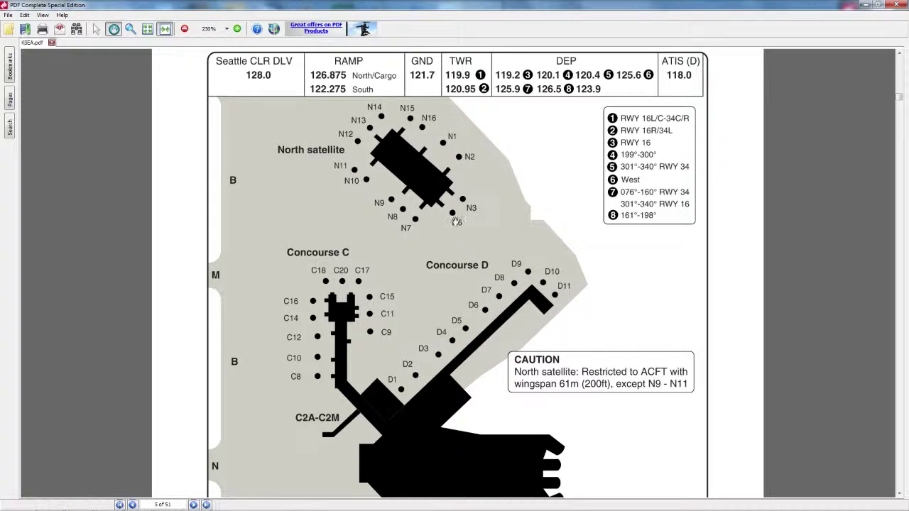
pyautogui.scroll(-7, 448, 277)
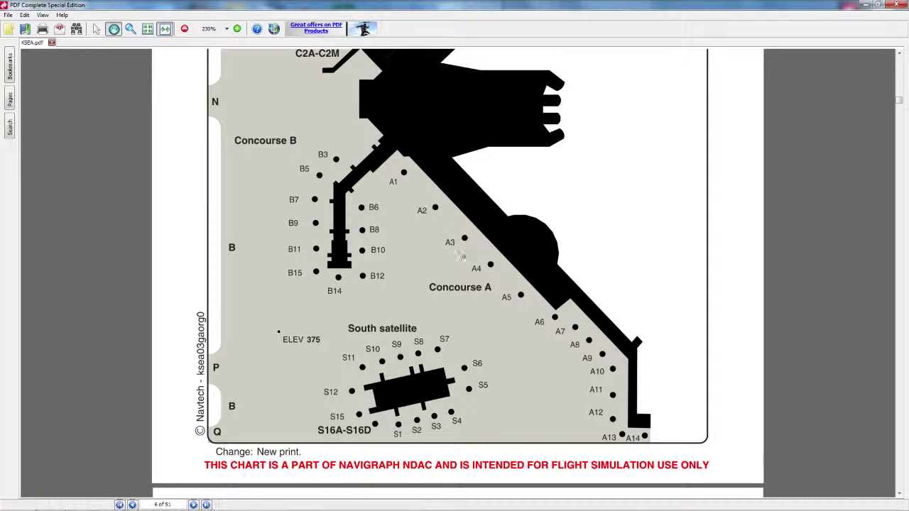
pyautogui.scroll(1, 462, 248)
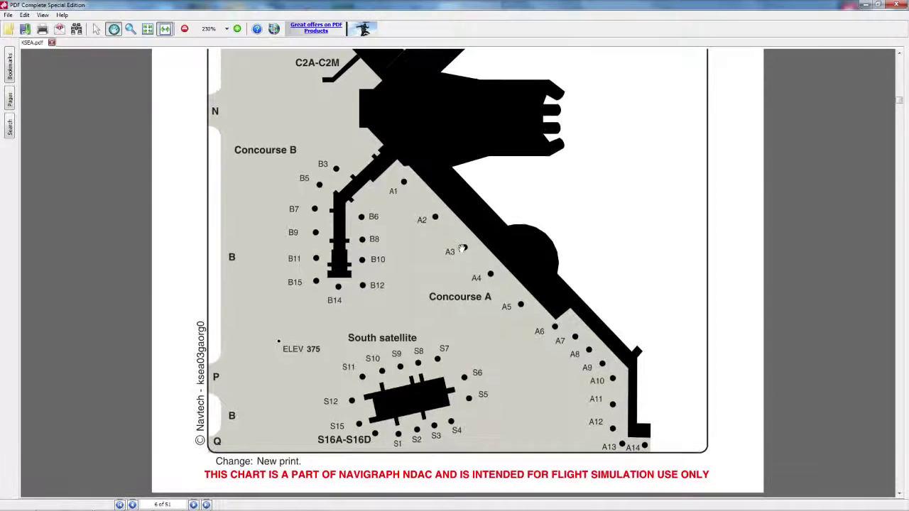
pyautogui.scroll(-2, 462, 249)
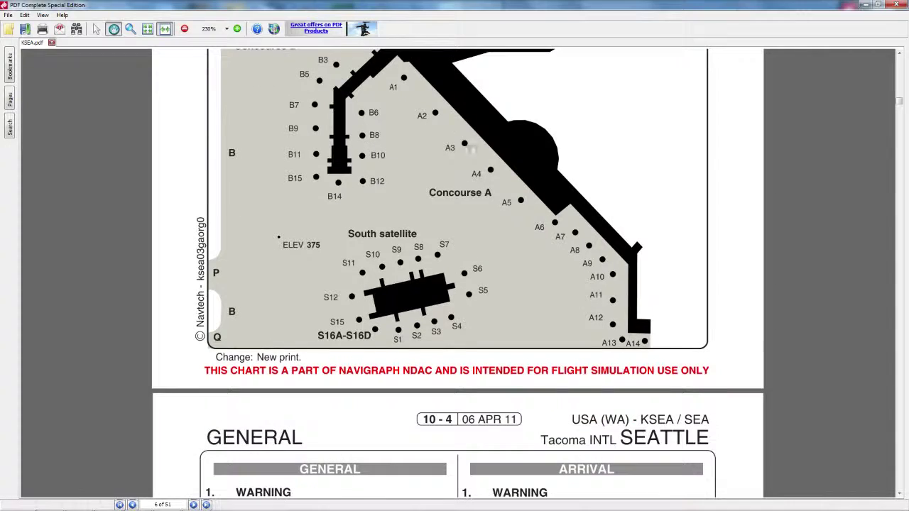
# Scroll the 10-4 GENERAL page down to its departure ATC clearance notes, with the 10-5 page starting below.
pyautogui.scroll(-7, 431, 174)
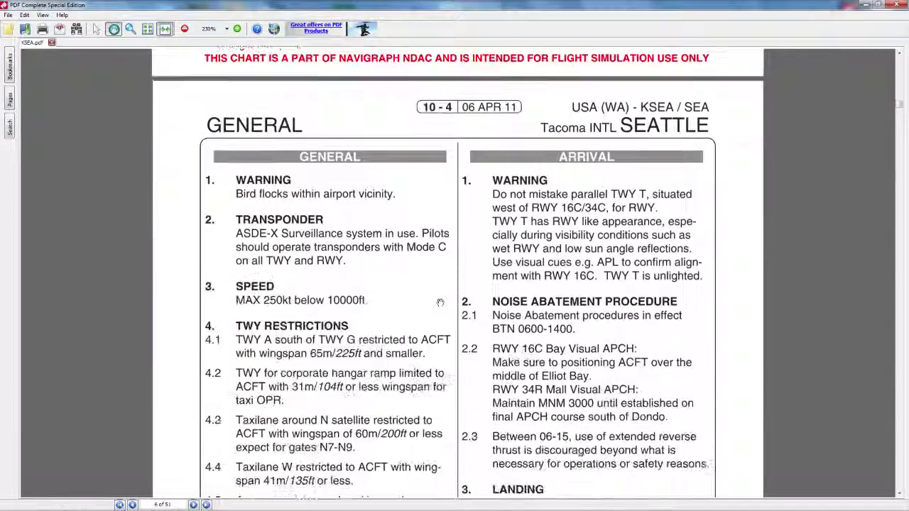
pyautogui.scroll(-1, 399, 93)
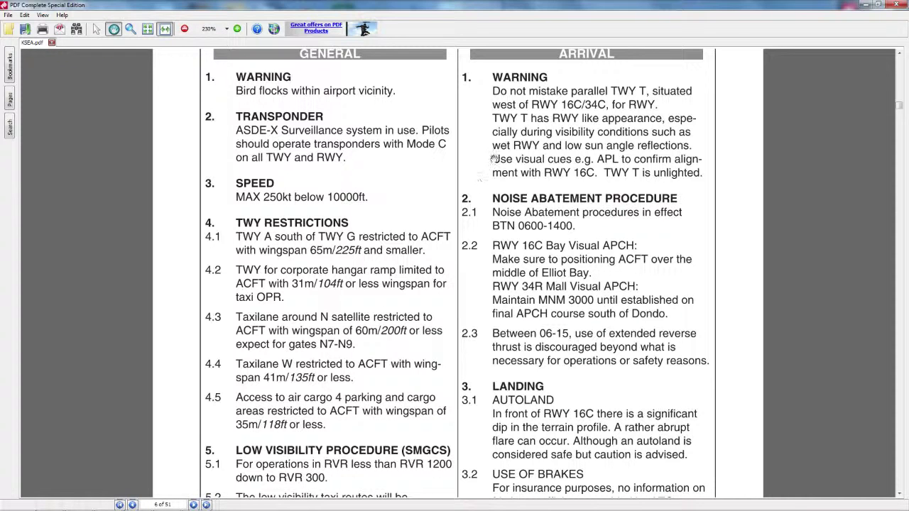
pyautogui.moveTo(511, 95); pyautogui.dragTo(678, 101)
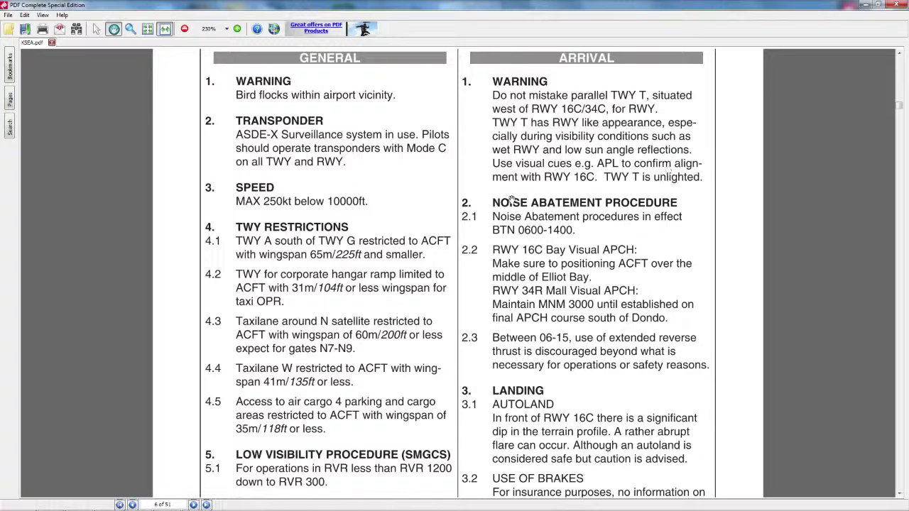
pyautogui.scroll(-3, 577, 297)
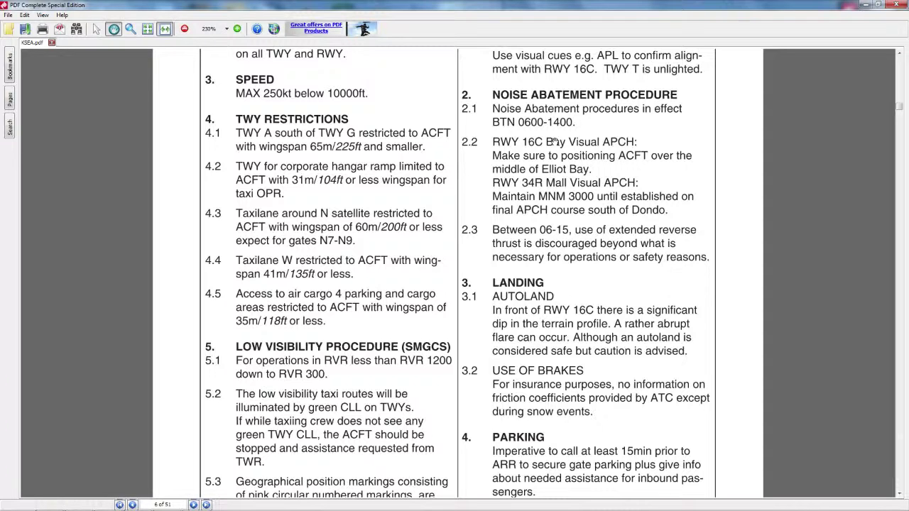
pyautogui.scroll(-1, 554, 137)
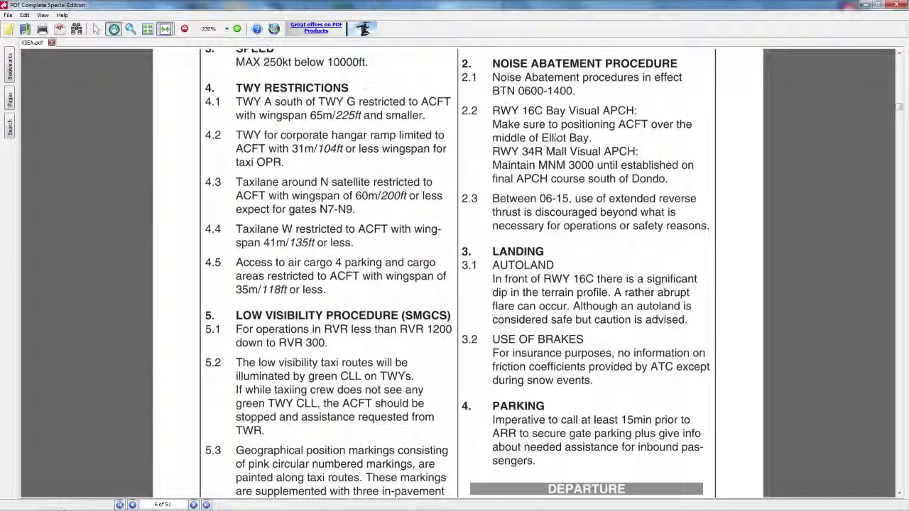
pyautogui.scroll(-1, 506, 137)
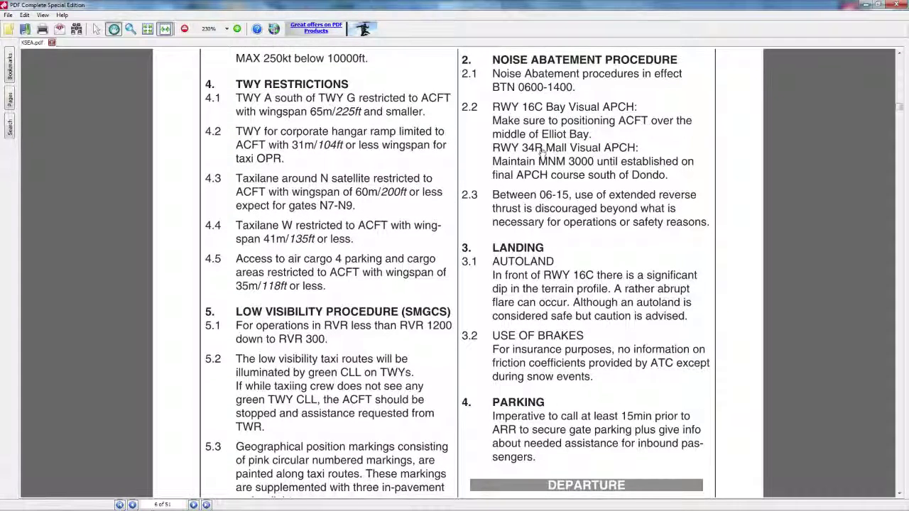
pyautogui.scroll(-2, 536, 274)
pyautogui.scroll(6, 566, 412)
pyautogui.scroll(-5, 566, 412)
pyautogui.scroll(-5, 540, 228)
pyautogui.scroll(-3, 511, 369)
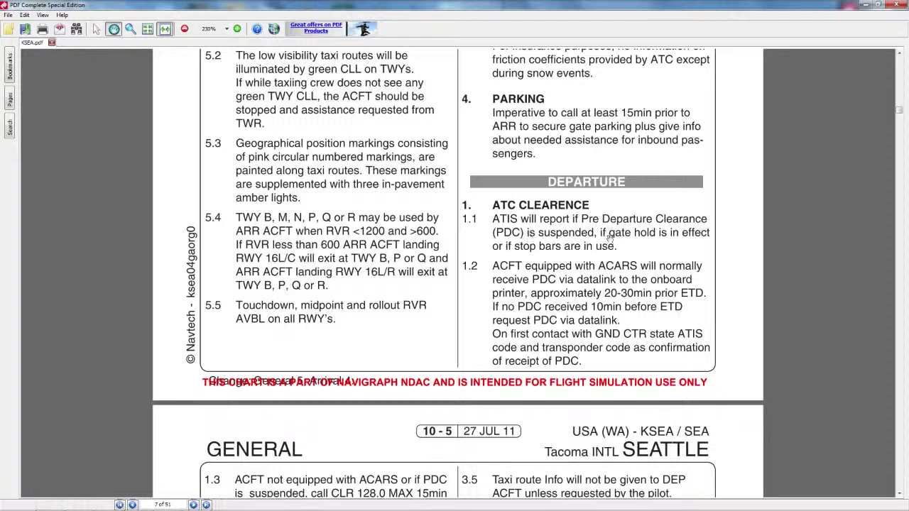
# Read sections 1.3–3.4 and the ILS 16R minima down to page 9's BANGR 7 RNAV SID.
pyautogui.scroll(-3, 603, 284)
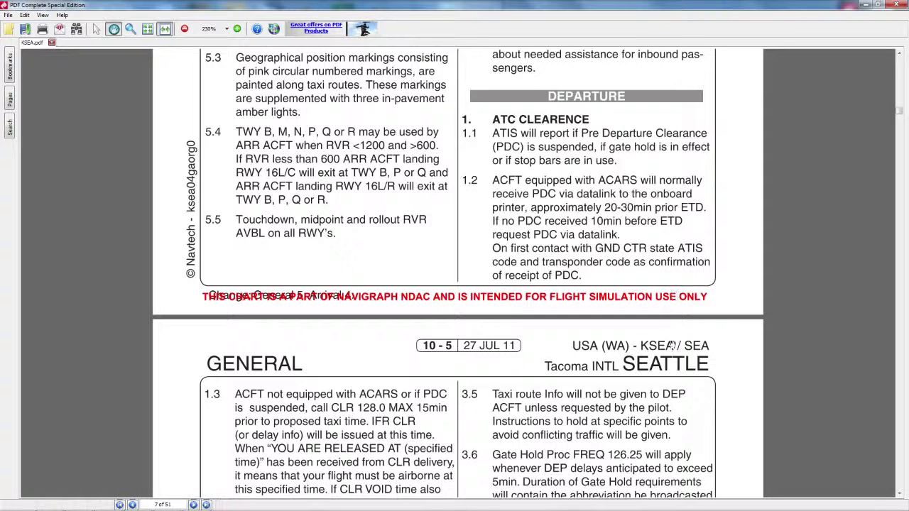
pyautogui.scroll(-10, 717, 414)
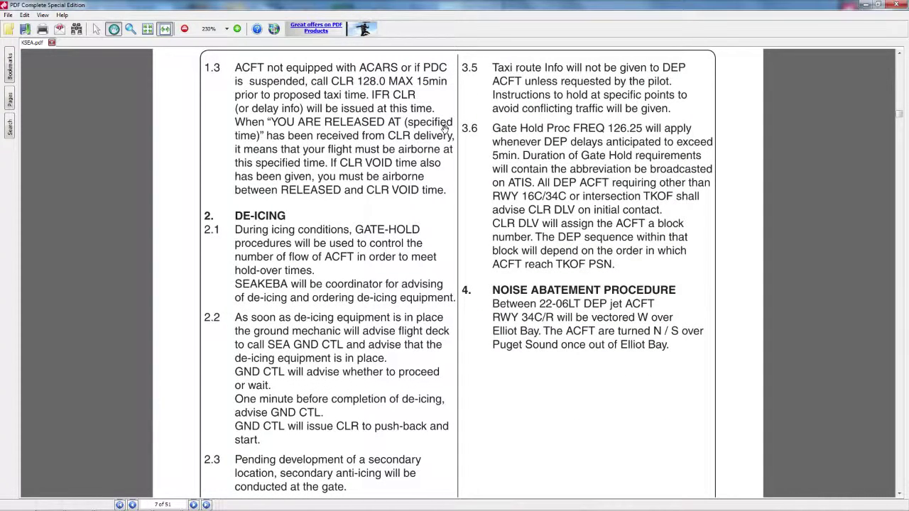
pyautogui.moveTo(424, 265); pyautogui.dragTo(437, 205)
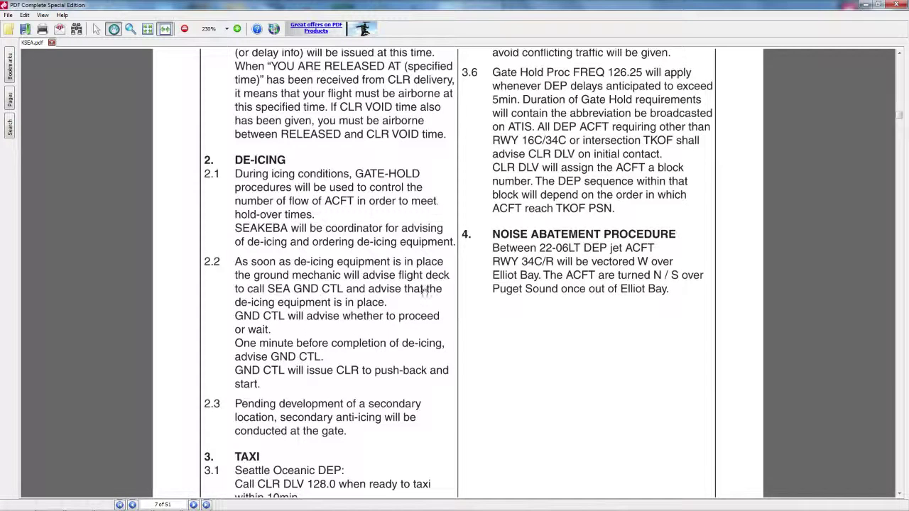
pyautogui.scroll(-3, 394, 371)
pyautogui.scroll(-3, 394, 371)
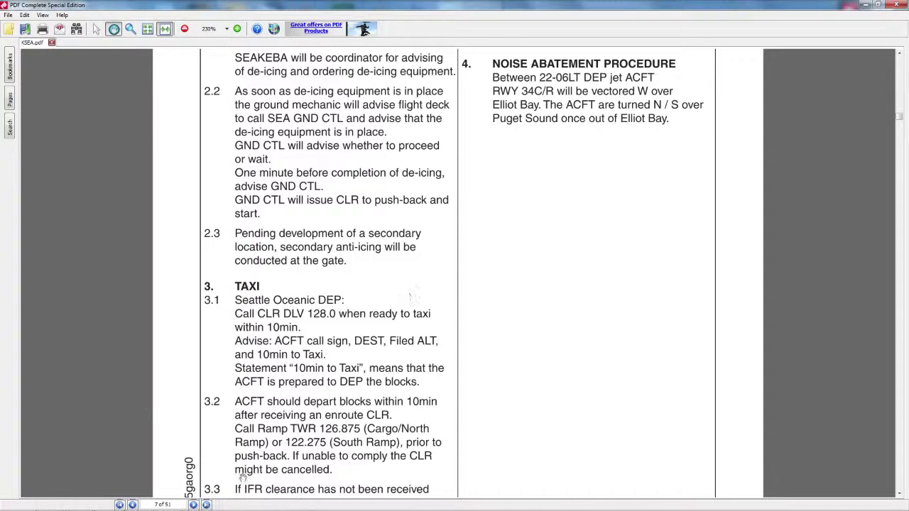
pyautogui.scroll(6, 392, 346)
pyautogui.scroll(-8, 403, 405)
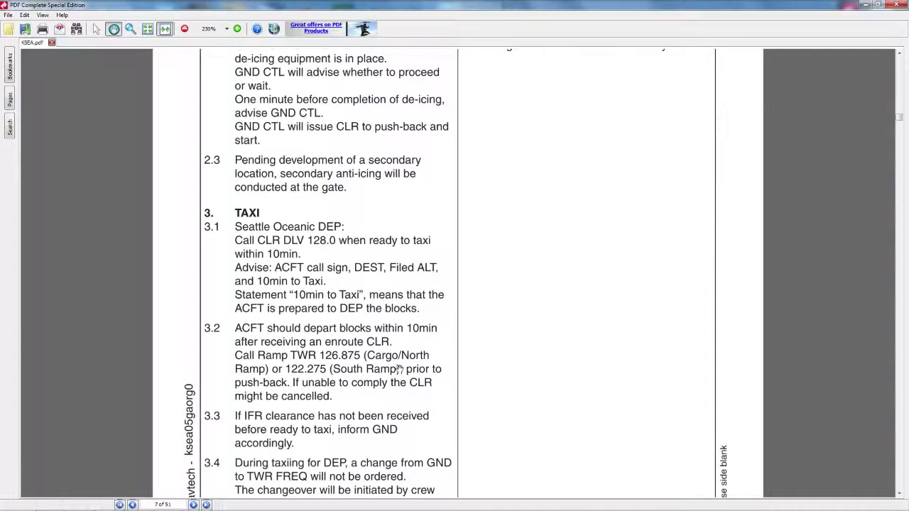
pyautogui.scroll(-11, 399, 369)
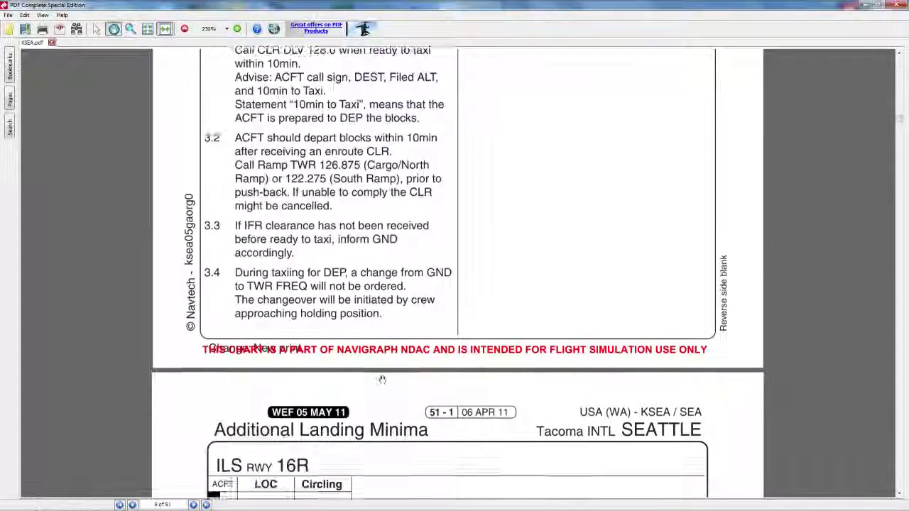
pyautogui.scroll(-15, 391, 393)
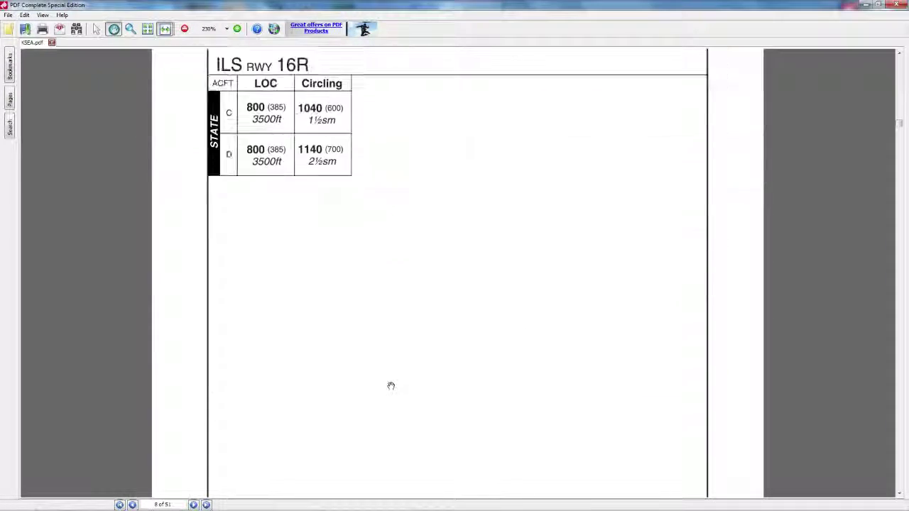
pyautogui.scroll(-13, 390, 385)
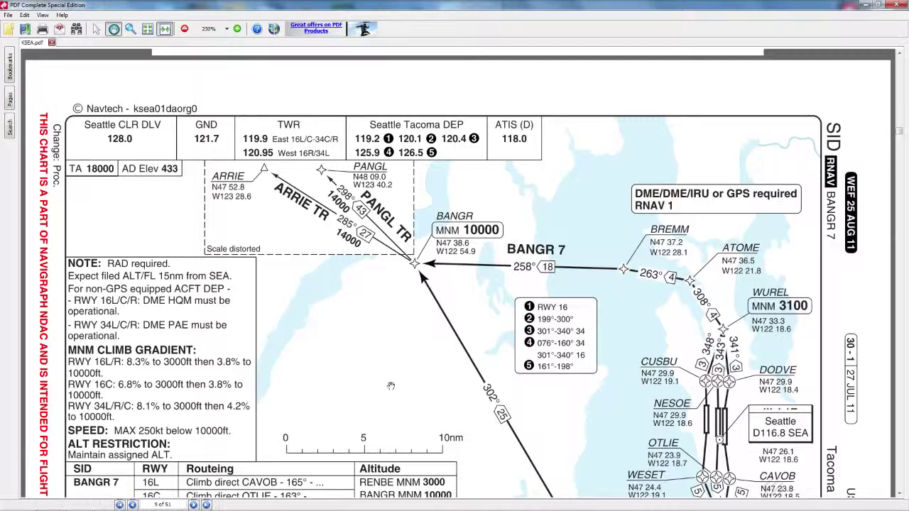
# In PFPX, view the VOZ158 Summary, then scroll the Flight Plan text down to the waypoint table.
pyautogui.hotkey('alt', 'Tab')
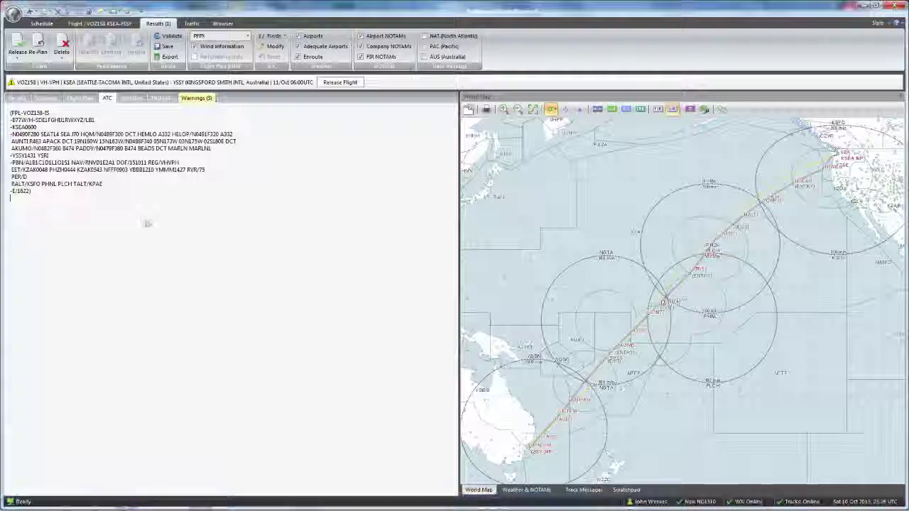
pyautogui.click(45, 98)
pyautogui.click(80, 98)
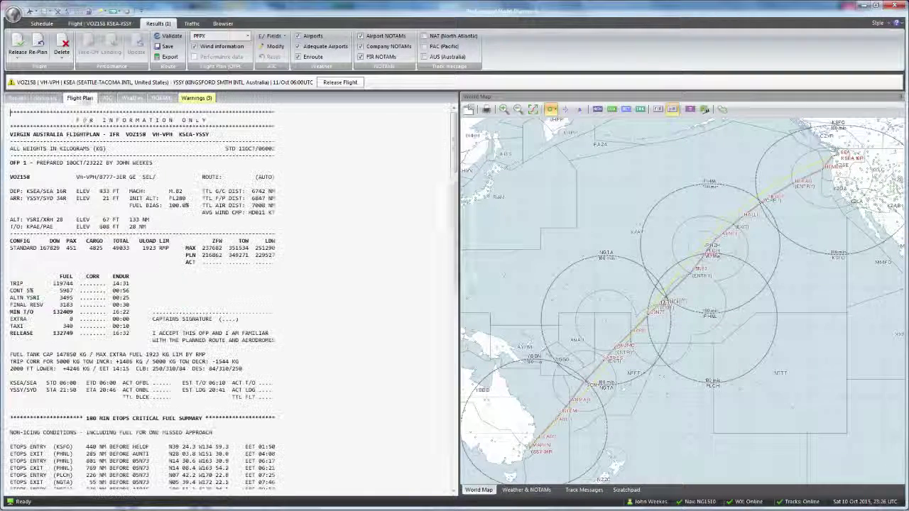
pyautogui.scroll(-17, 142, 375)
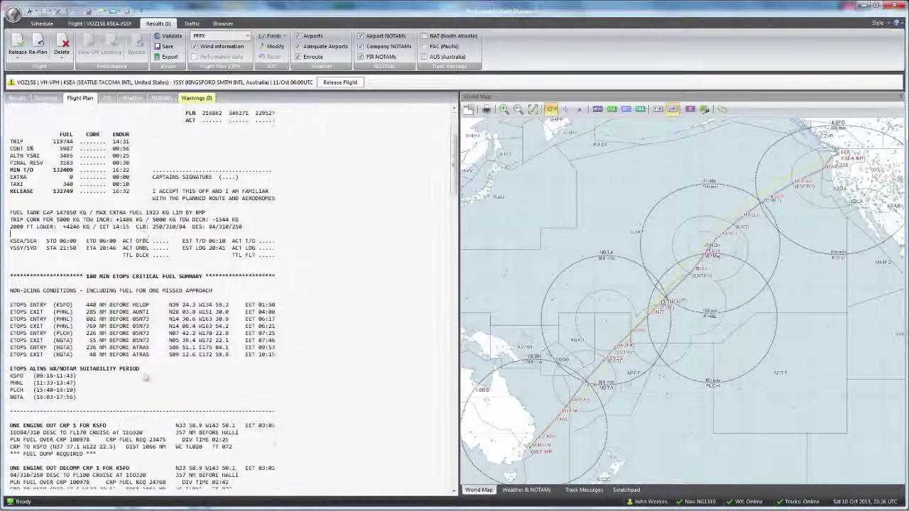
pyautogui.scroll(-20, 115, 311)
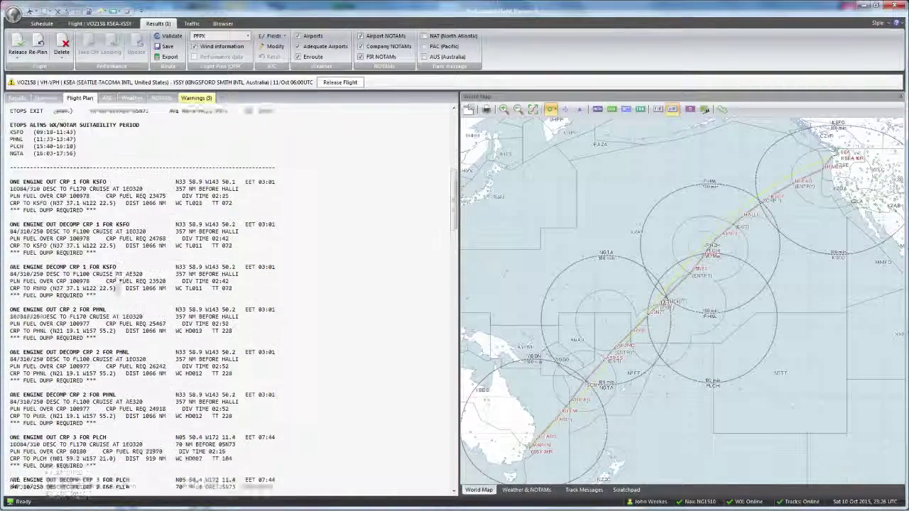
pyautogui.scroll(-2, 68, 336)
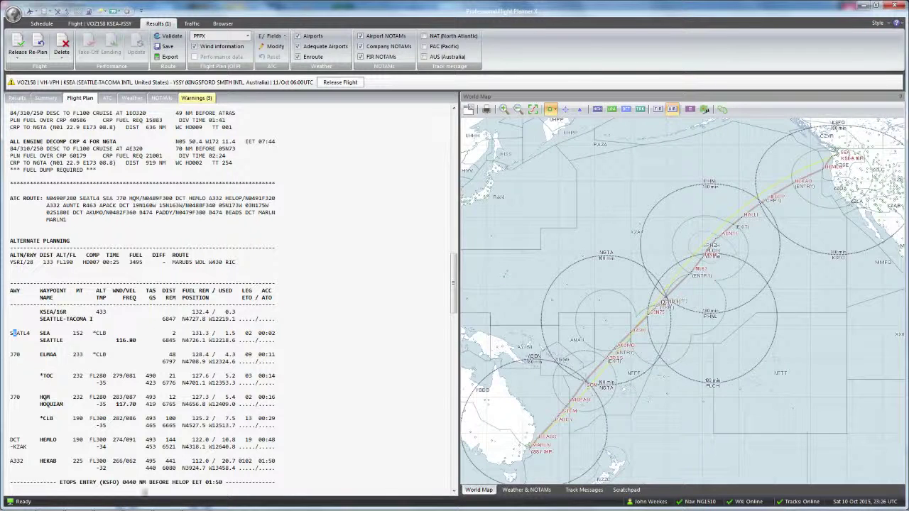
pyautogui.moveTo(149, 506)
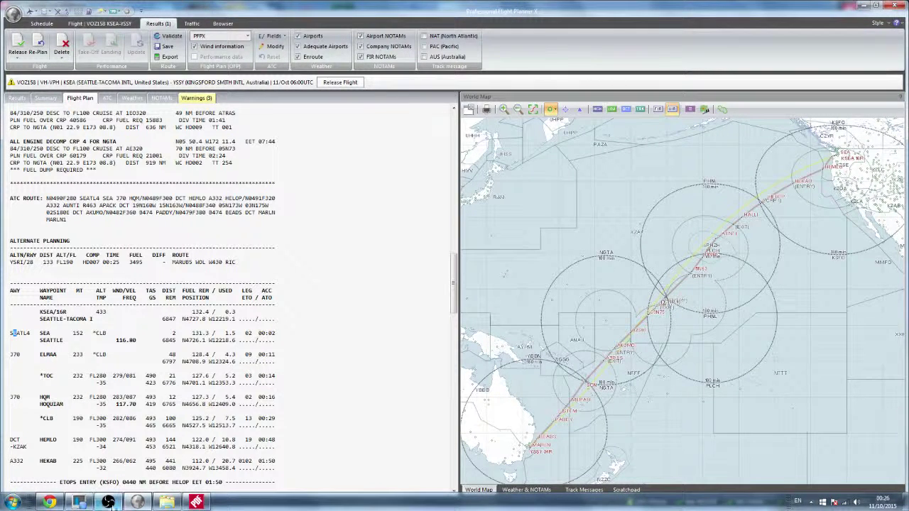
# Back in the KSEA charts, zoom out from the BANGR 7 chart to 100%.
pyautogui.click(196, 503)
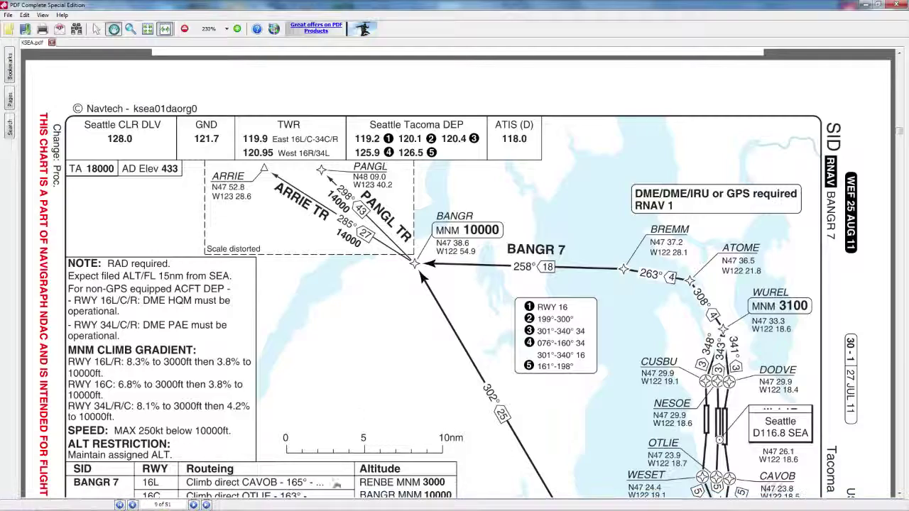
pyautogui.click(184, 29)
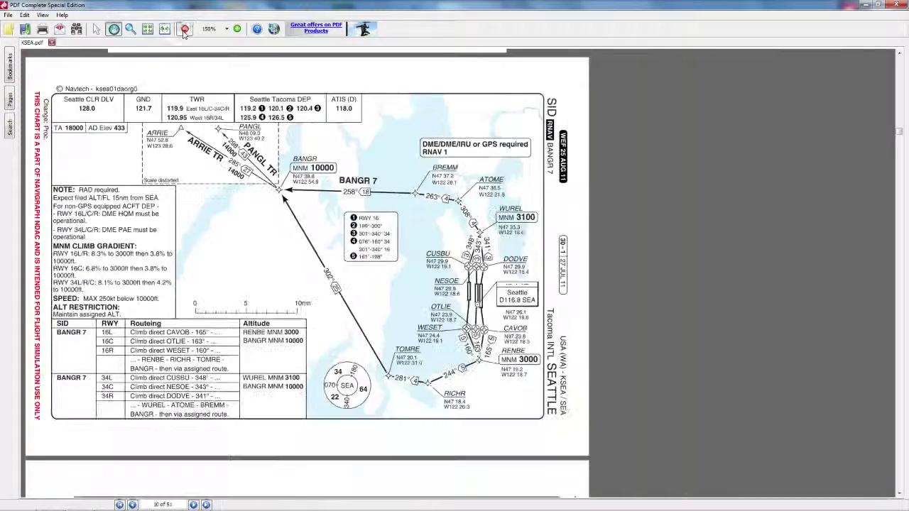
pyautogui.click(184, 29)
pyautogui.click(184, 29)
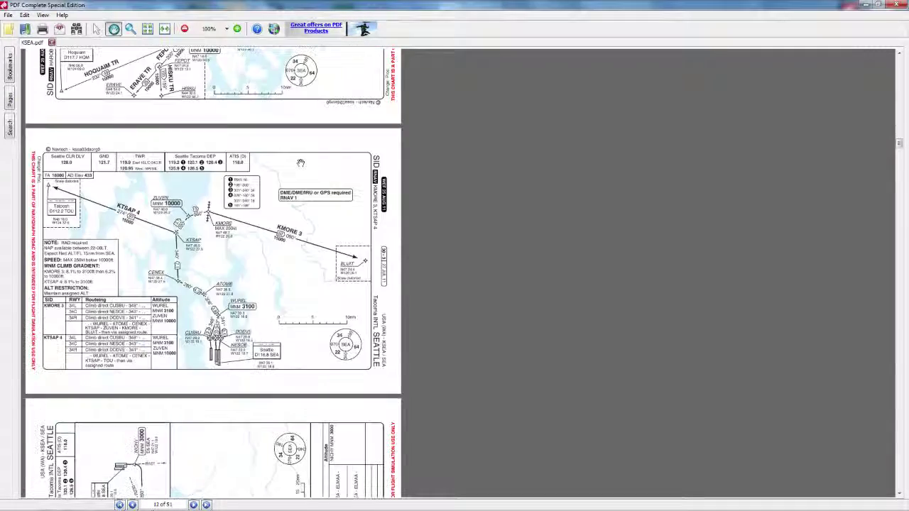
# Browse the SID and STAR pages, then return to page 2's KSEA airport information.
pyautogui.scroll(-5, 309, 171)
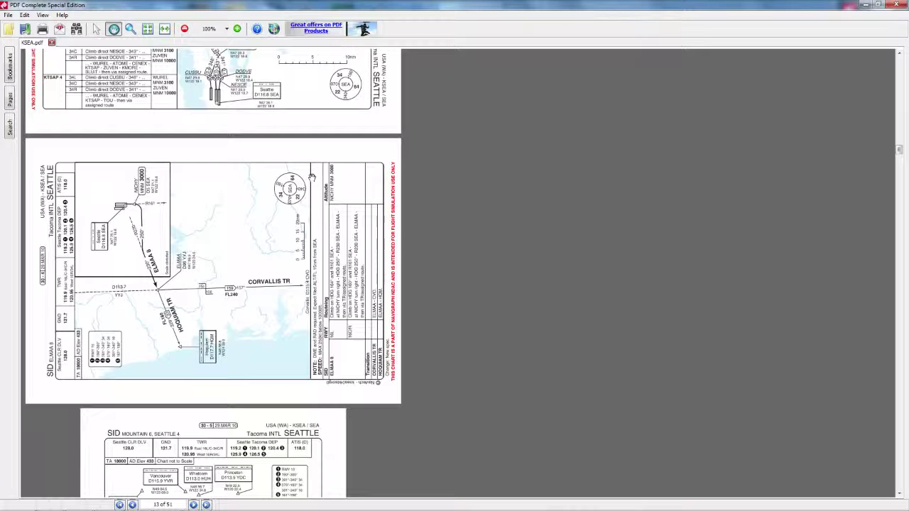
pyautogui.scroll(-4, 304, 167)
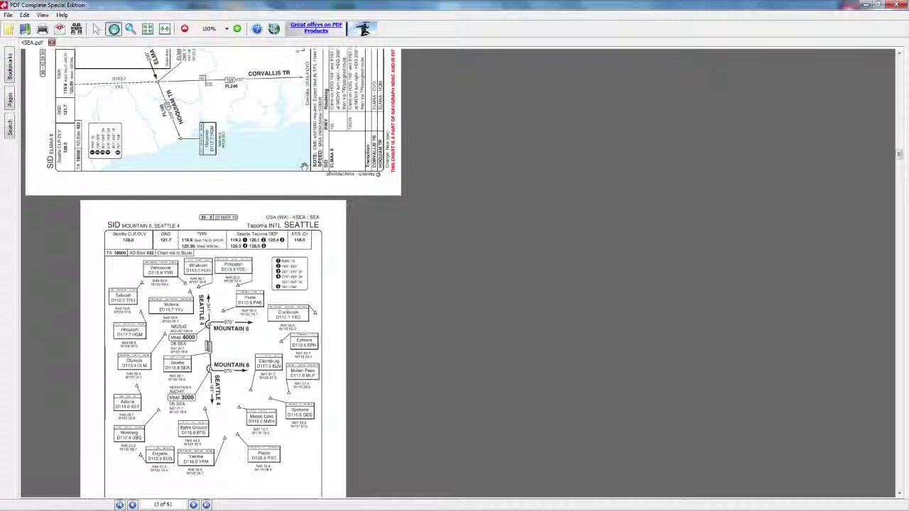
pyautogui.scroll(-20, 304, 167)
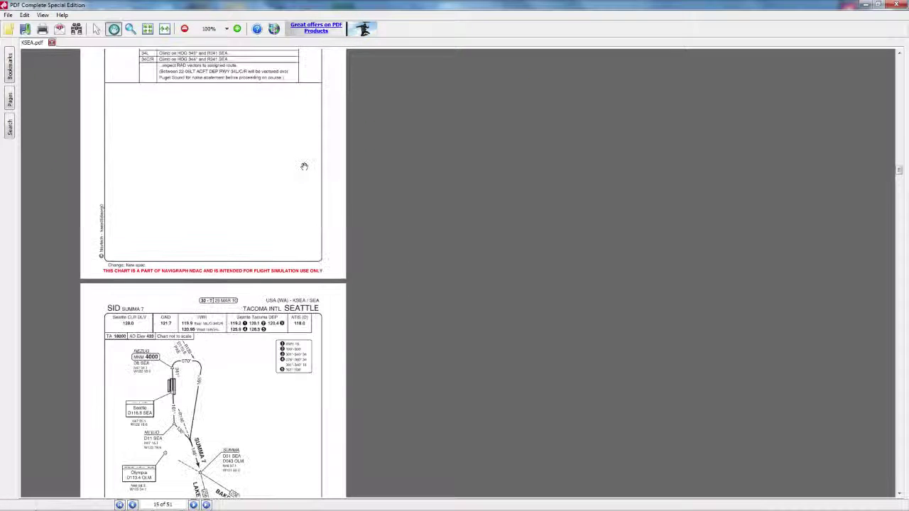
pyautogui.scroll(-9, 304, 167)
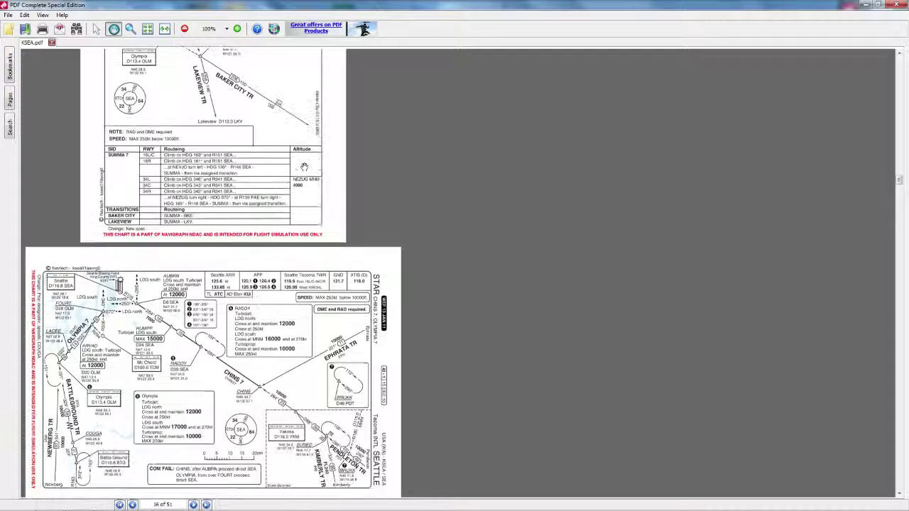
pyautogui.scroll(-1, 304, 167)
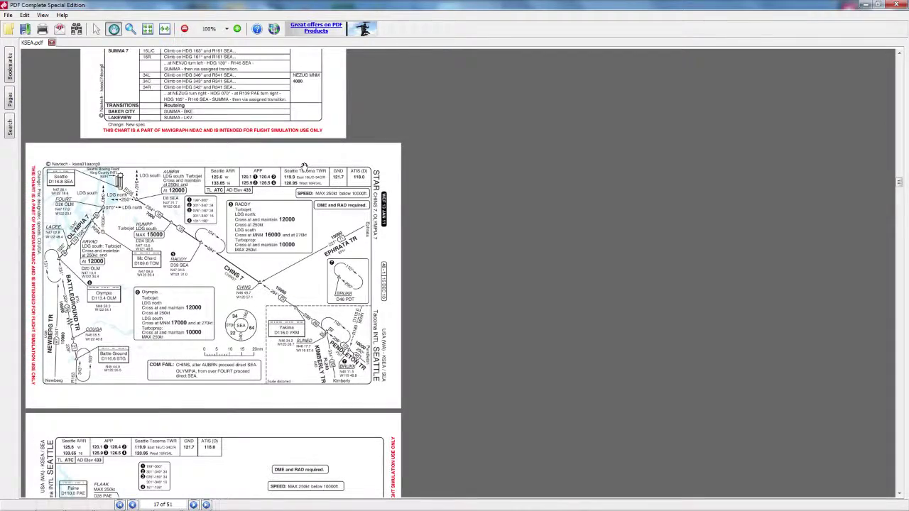
pyautogui.scroll(-20, 304, 167)
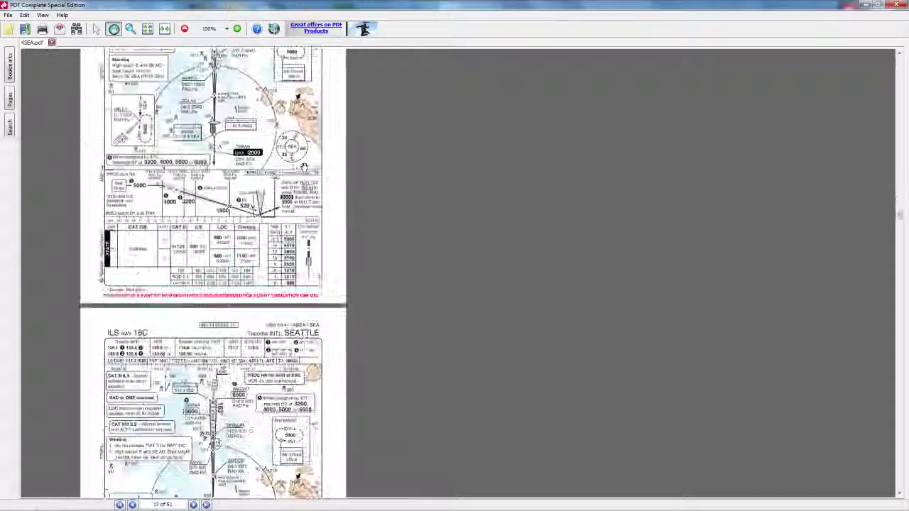
pyautogui.scroll(20, 304, 167)
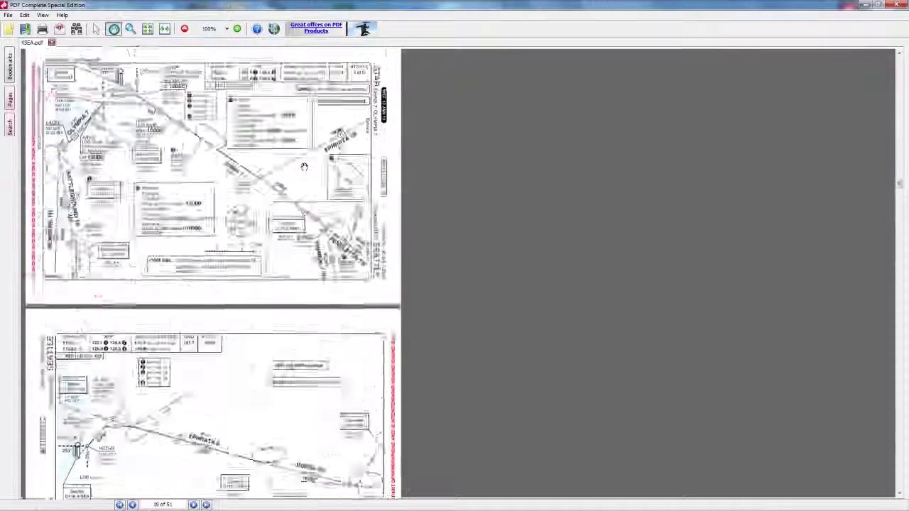
pyautogui.moveTo(889, 171); pyautogui.dragTo(889, 60)
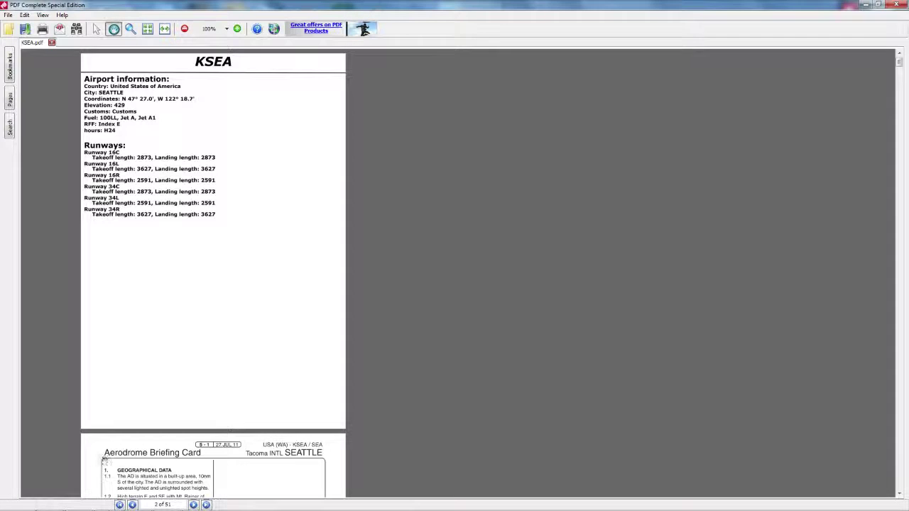
pyautogui.click(119, 506)
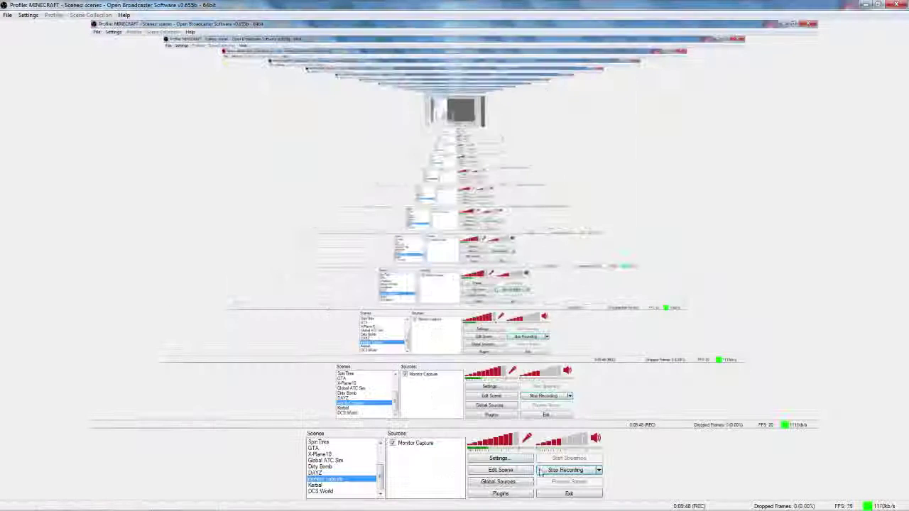